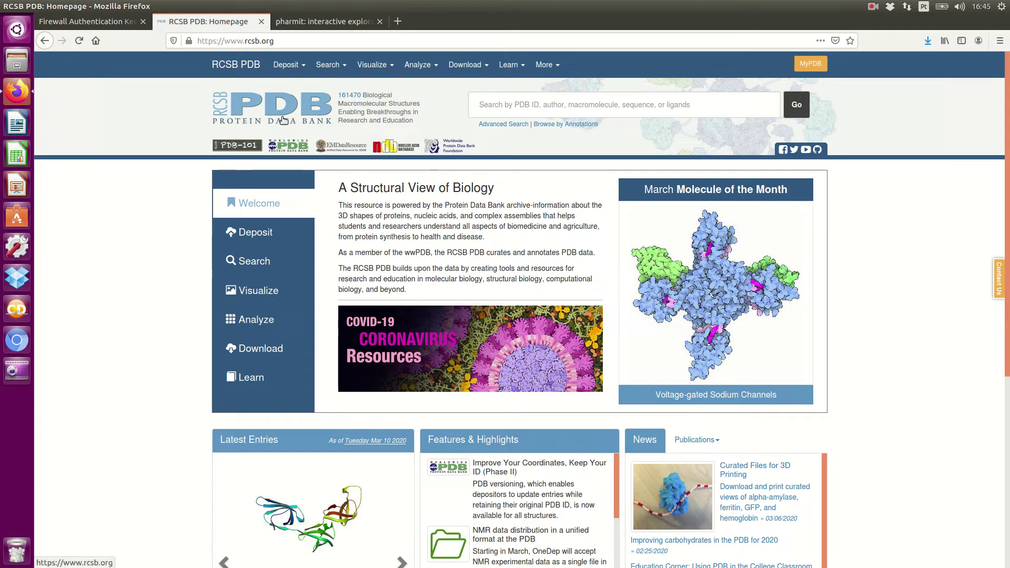
- Search RCSB PDB for 'protease coronavirus', returning 174 structures led by 2YNA
{"action": "left_click", "coordinate": [573, 110]}
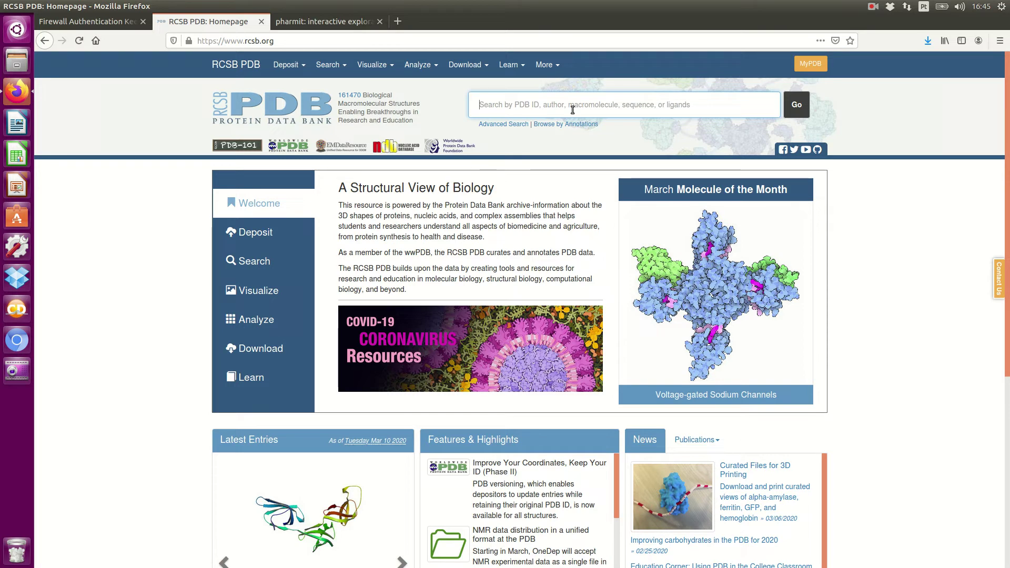
{"action": "type", "text": "protease coronavirus"}
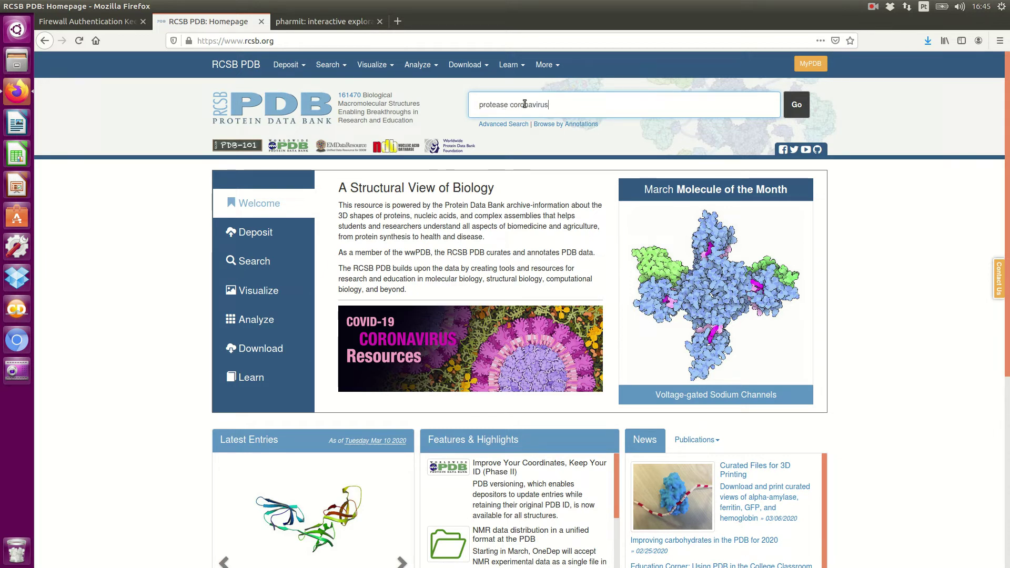
{"action": "key", "text": "Return"}
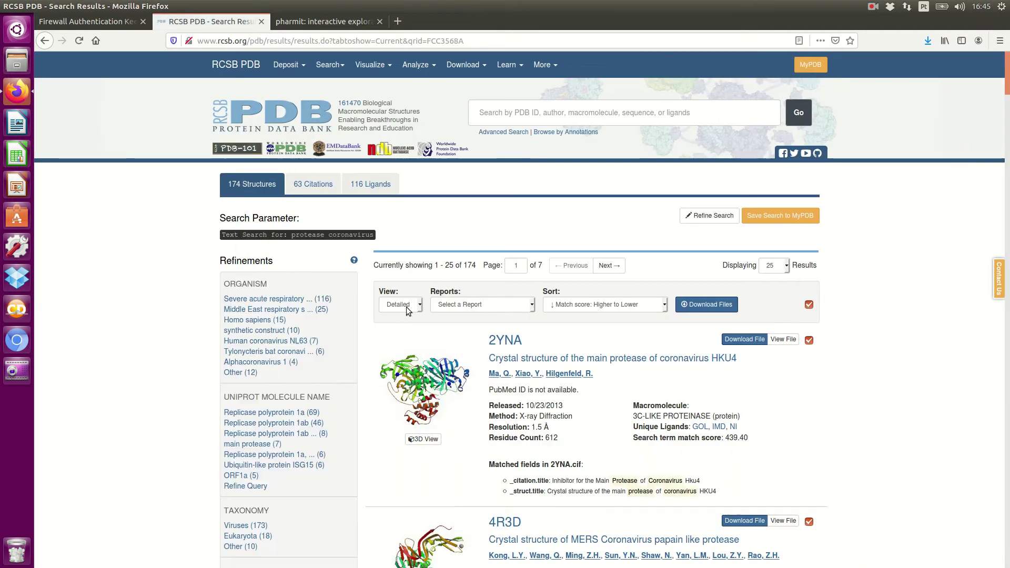
- Sort the search results by Release Date, newest to oldest
{"action": "scroll", "coordinate": [396, 305], "scroll_direction": "down", "scroll_amount": 2}
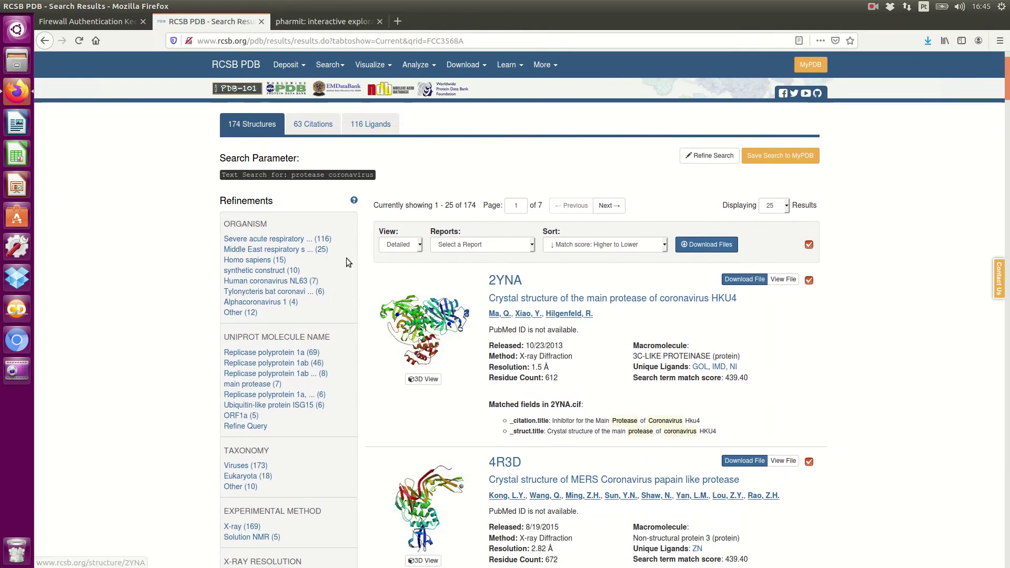
{"action": "scroll", "coordinate": [610, 343], "scroll_direction": "down", "scroll_amount": 8}
{"action": "scroll", "coordinate": [652, 251], "scroll_direction": "up", "scroll_amount": 4}
{"action": "scroll", "coordinate": [653, 251], "scroll_direction": "up", "scroll_amount": 3}
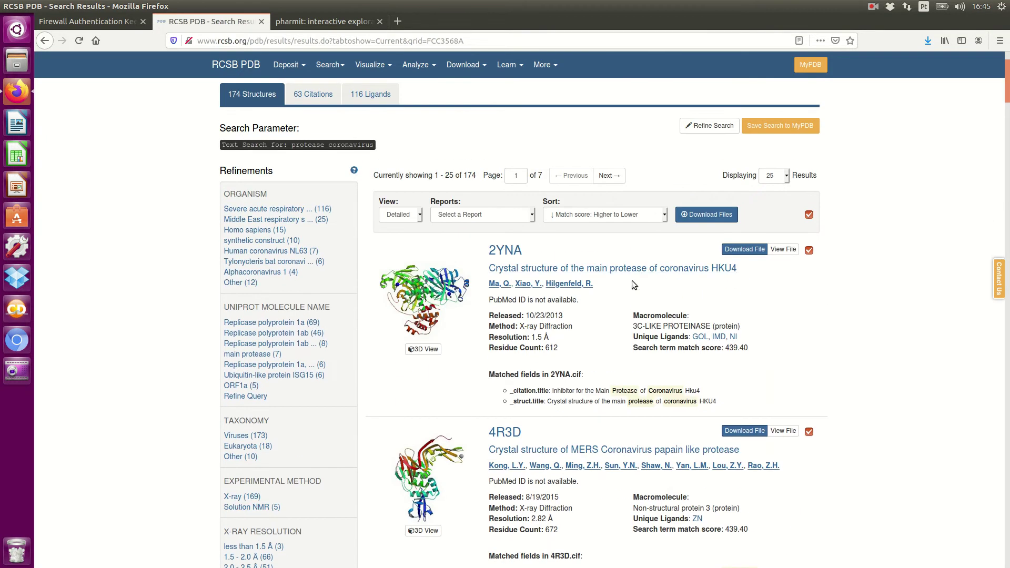
{"action": "left_click", "coordinate": [646, 215]}
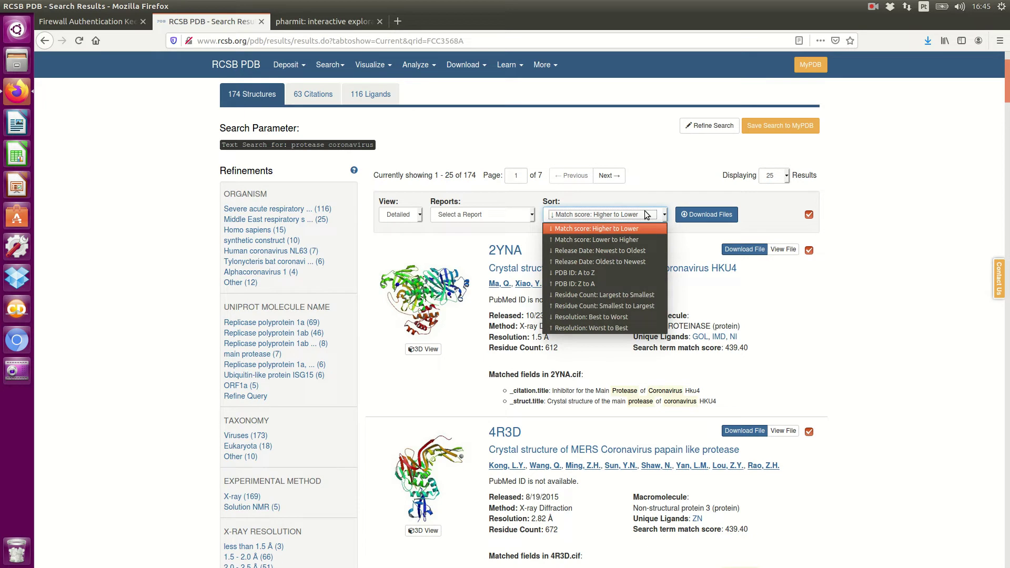
{"action": "left_click", "coordinate": [611, 252]}
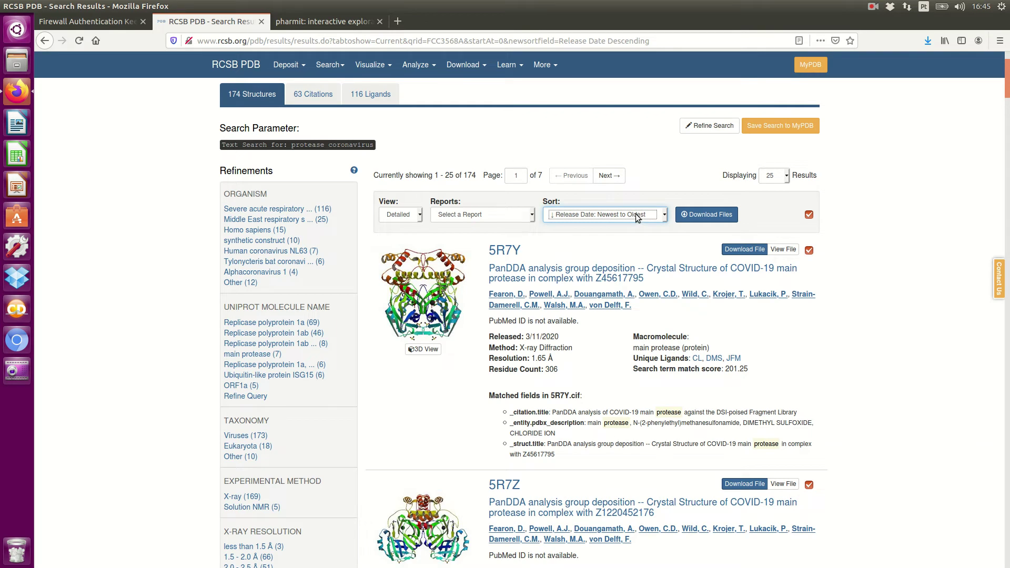
- Scroll down to 5R82 in the results and open its structure entry
{"action": "scroll", "coordinate": [438, 444], "scroll_direction": "down", "scroll_amount": 2}
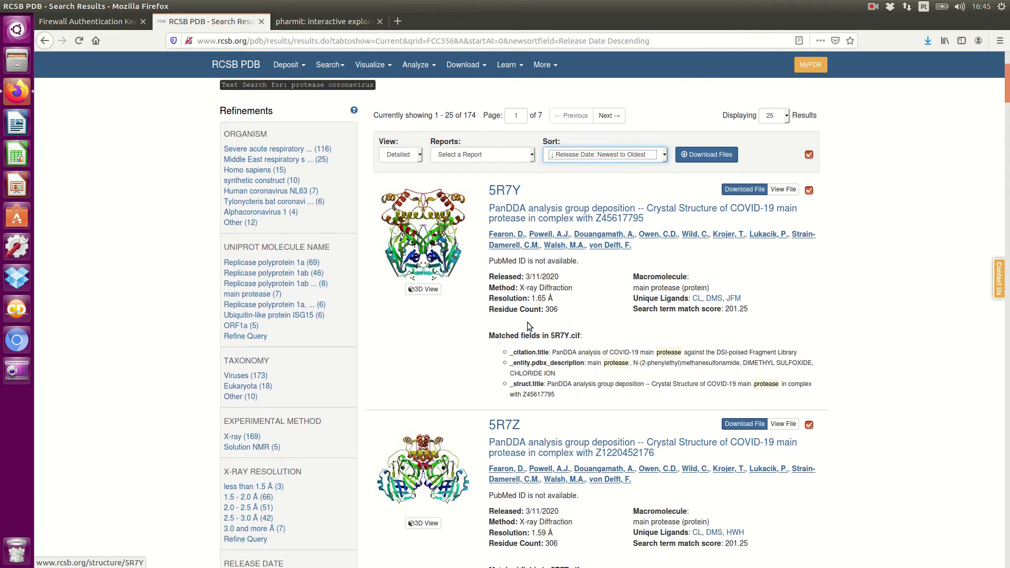
{"action": "scroll", "coordinate": [573, 291], "scroll_direction": "down", "scroll_amount": 1}
{"action": "scroll", "coordinate": [574, 292], "scroll_direction": "down", "scroll_amount": 4}
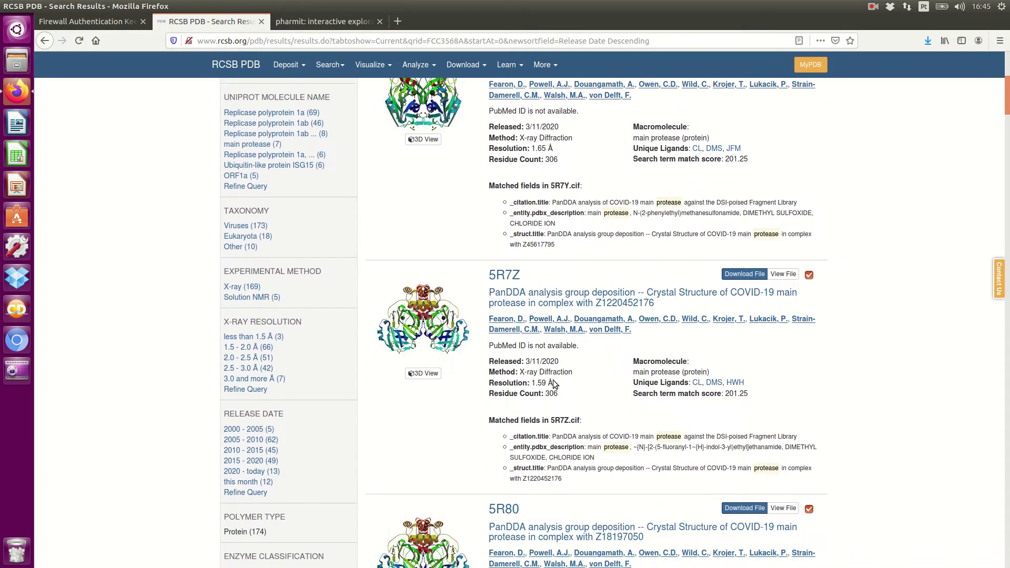
{"action": "scroll", "coordinate": [560, 384], "scroll_direction": "down", "scroll_amount": 5}
{"action": "scroll", "coordinate": [511, 248], "scroll_direction": "down", "scroll_amount": 2}
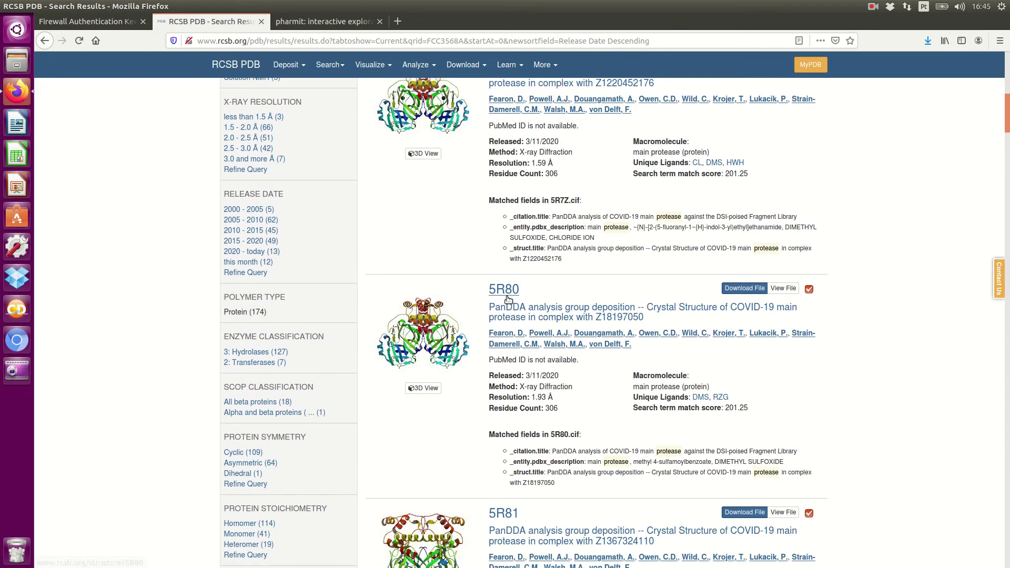
{"action": "scroll", "coordinate": [614, 327], "scroll_direction": "down", "scroll_amount": 5}
{"action": "scroll", "coordinate": [615, 327], "scroll_direction": "down", "scroll_amount": 6}
{"action": "scroll", "coordinate": [616, 331], "scroll_direction": "down", "scroll_amount": 1}
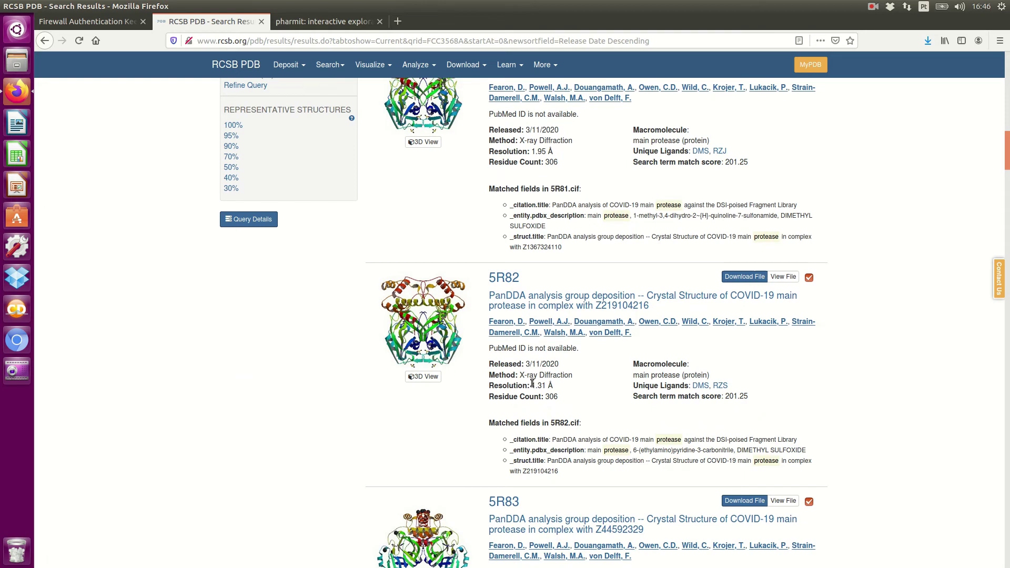
{"action": "double_click", "coordinate": [548, 386]}
{"action": "left_click", "coordinate": [527, 299]}
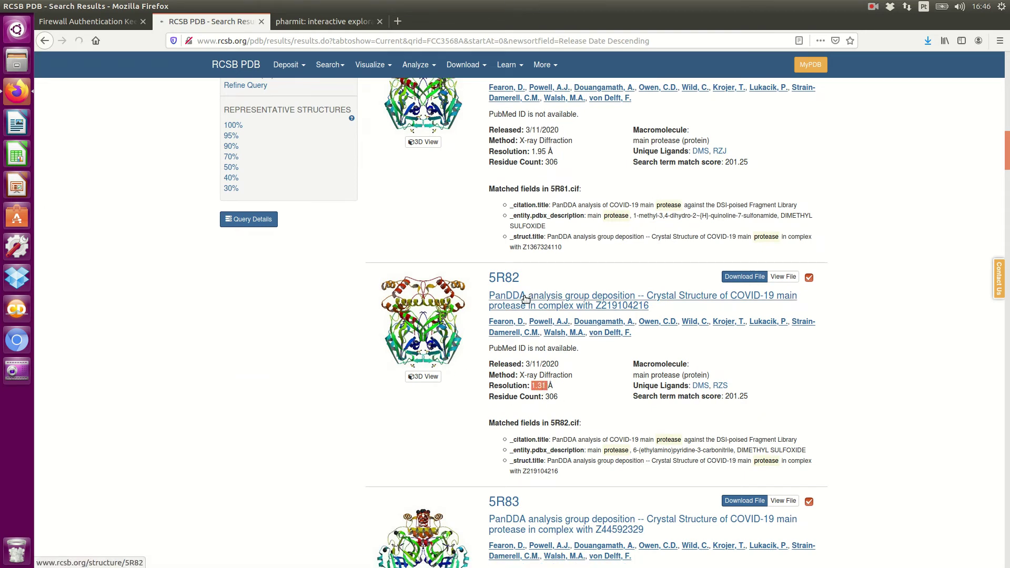
- Review ligand RZS's interactions in the 5R82 3D view, then switch to the Pharmit tab
{"action": "scroll", "coordinate": [427, 181], "scroll_direction": "down", "scroll_amount": 1}
{"action": "scroll", "coordinate": [500, 286], "scroll_direction": "down", "scroll_amount": 10}
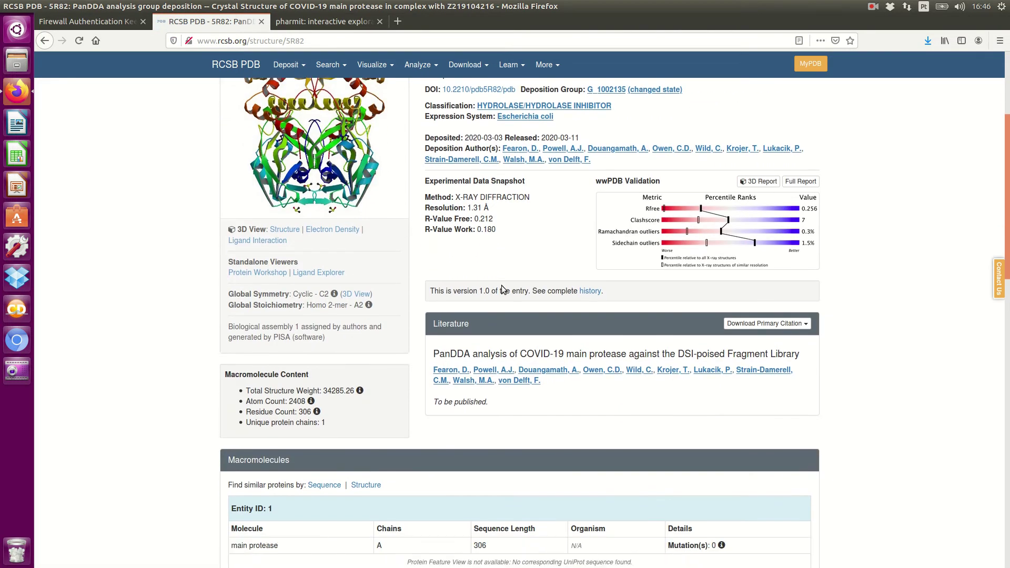
{"action": "scroll", "coordinate": [501, 286], "scroll_direction": "down", "scroll_amount": 9}
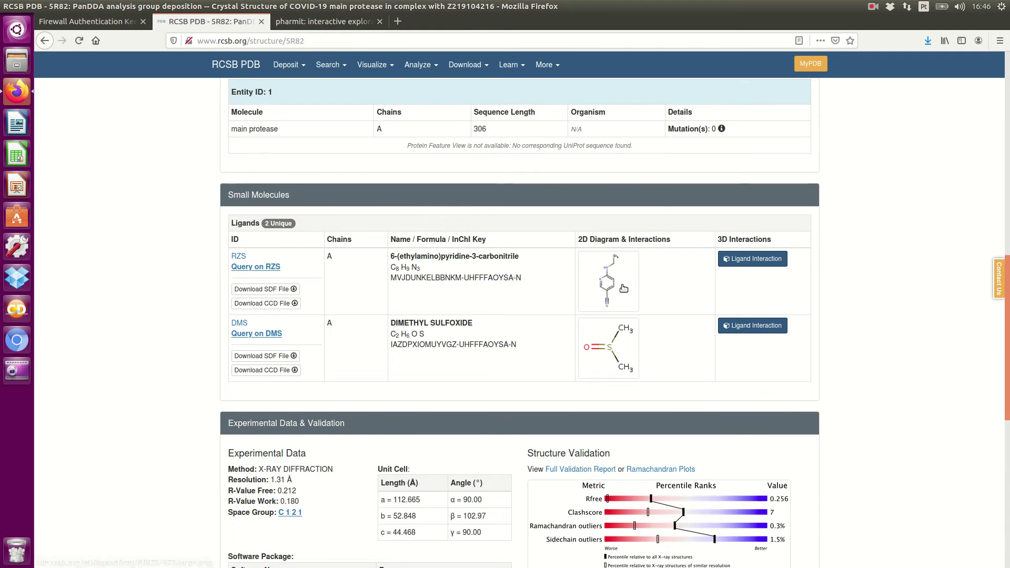
{"action": "left_click", "coordinate": [758, 255]}
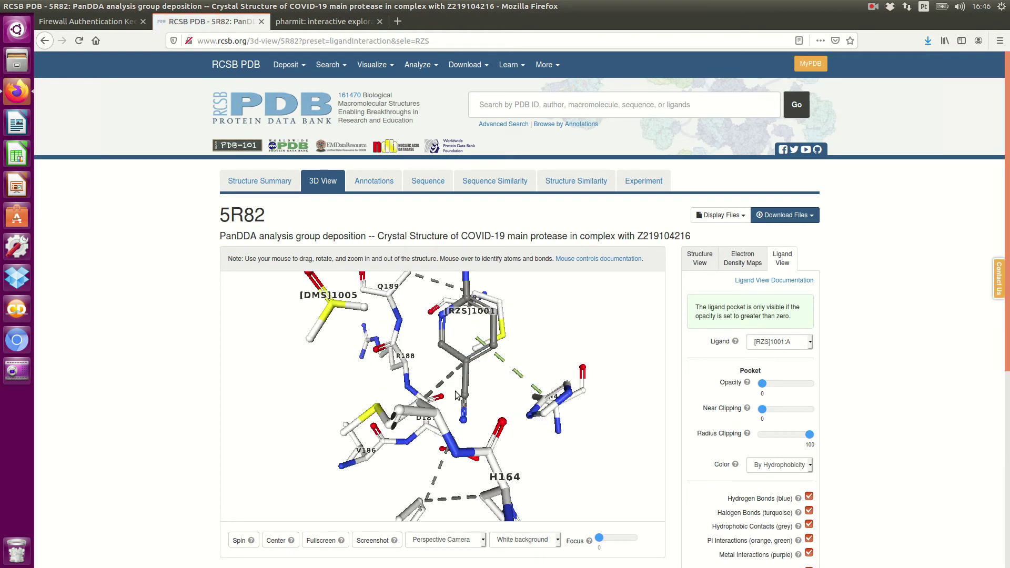
{"action": "mouse_move", "coordinate": [476, 392]}
{"action": "left_mouse_down"}
{"action": "mouse_move", "coordinate": [461, 410]}
{"action": "mouse_move", "coordinate": [477, 410]}
{"action": "mouse_move", "coordinate": [460, 399]}
{"action": "left_mouse_up"}
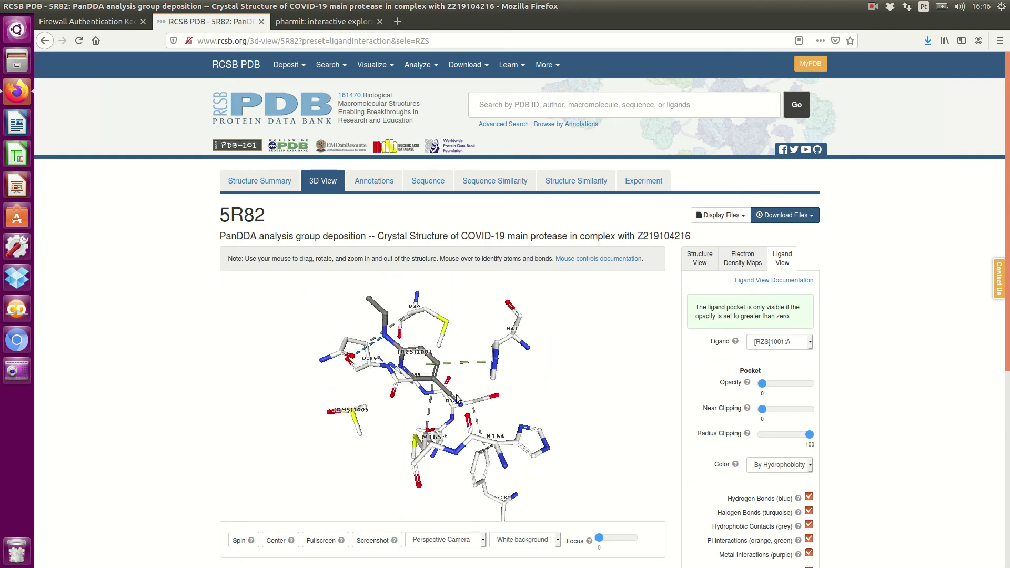
{"action": "left_click", "coordinate": [45, 40]}
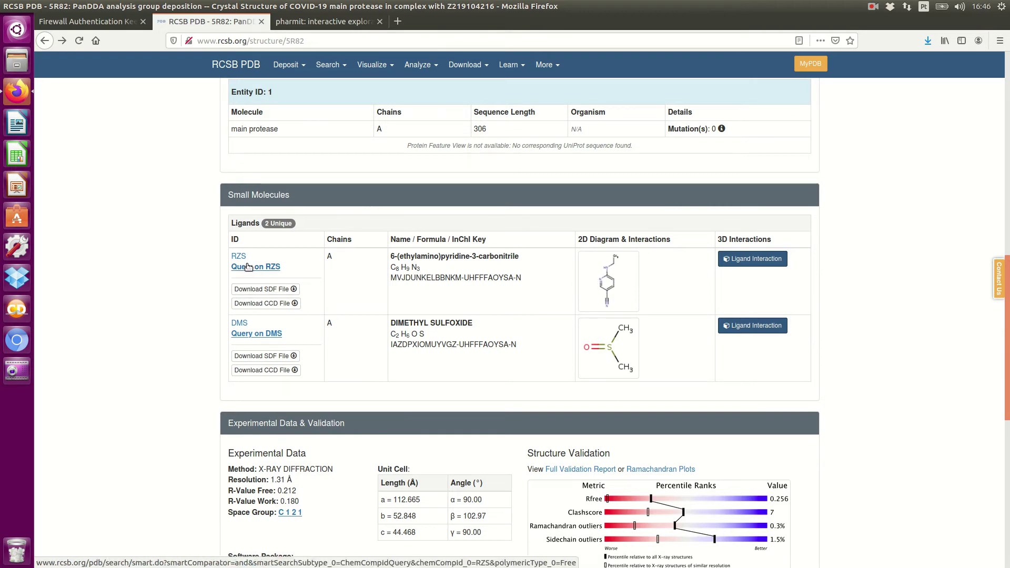
{"action": "left_click", "coordinate": [323, 23]}
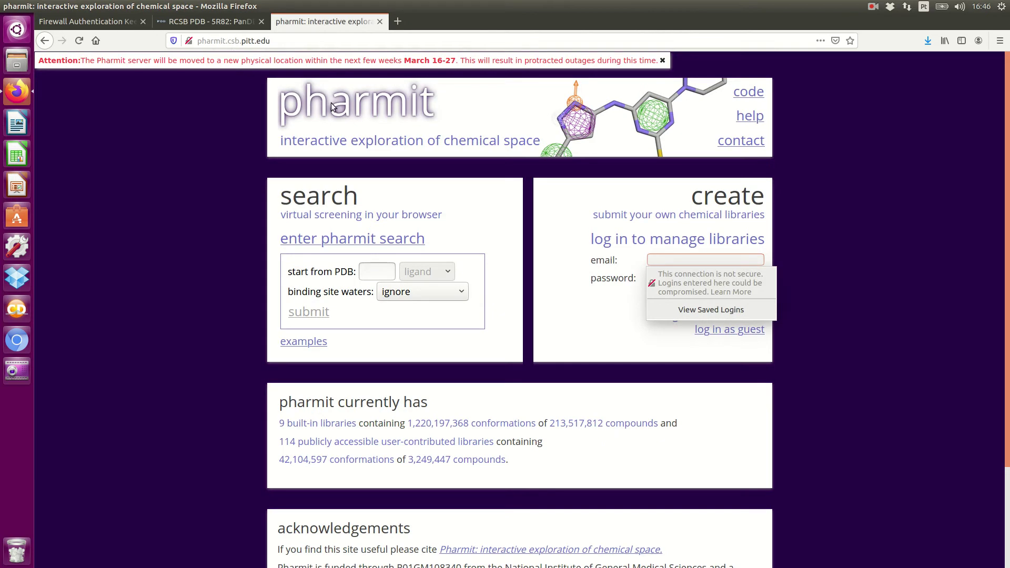
- Start a Pharmit search from PDB 5r82 with RZS chosen as the starting ligand
{"action": "left_click", "coordinate": [364, 276]}
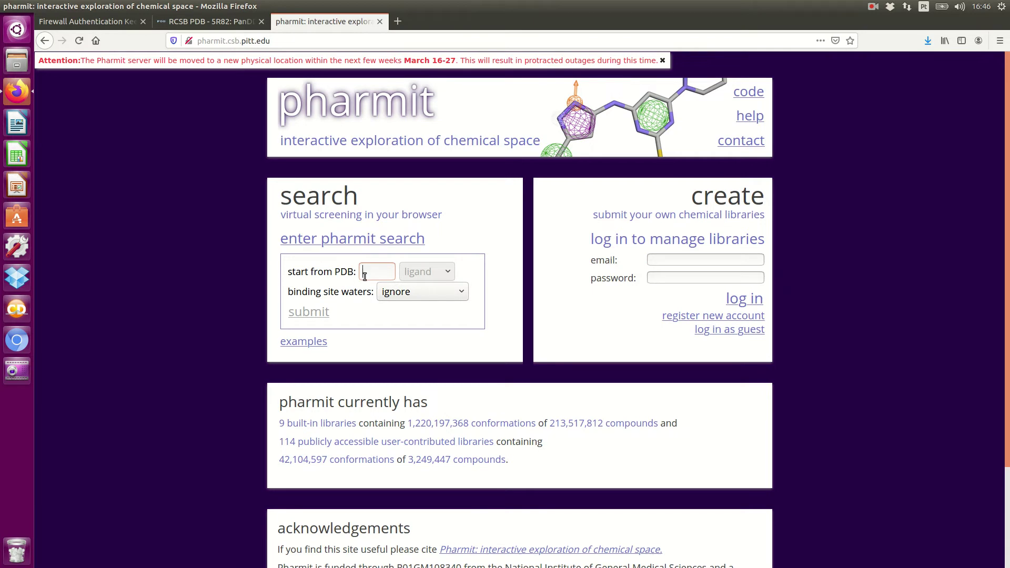
{"action": "type", "text": "5"}
{"action": "left_click", "coordinate": [366, 286]}
{"action": "left_click", "coordinate": [877, 7]}
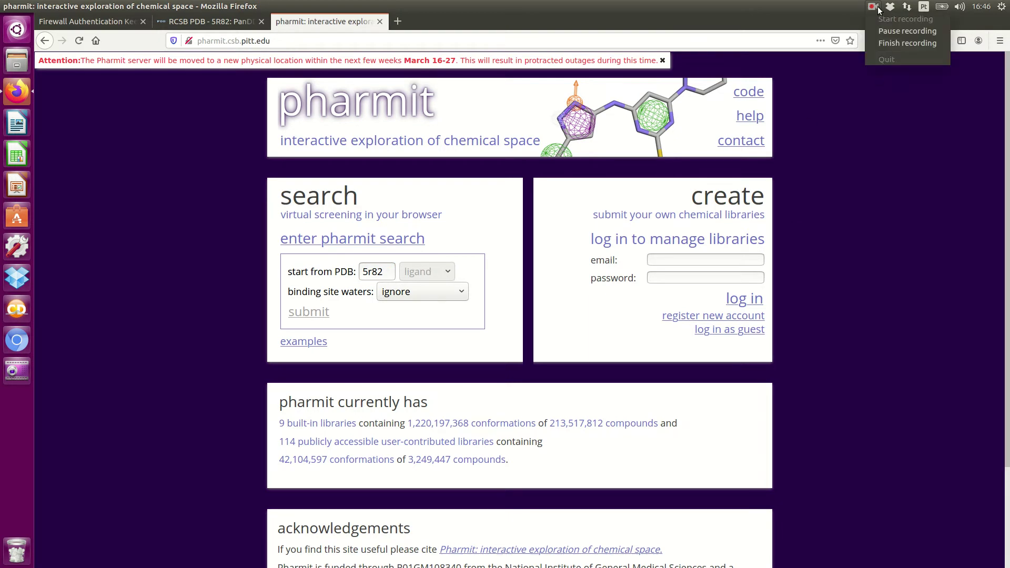
{"action": "left_click", "coordinate": [897, 31]}
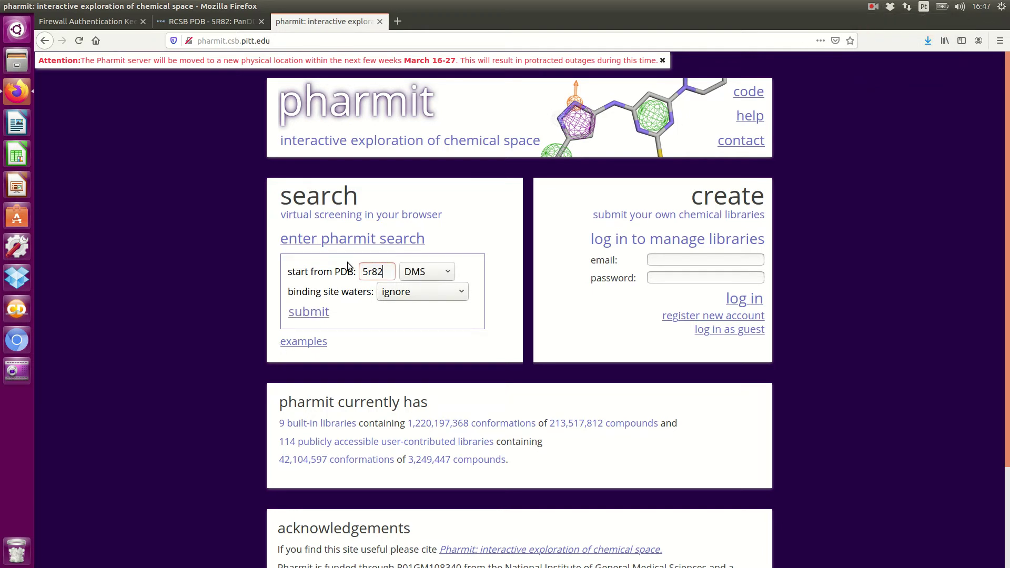
{"action": "left_click", "coordinate": [418, 278]}
{"action": "left_click", "coordinate": [422, 305]}
{"action": "key", "text": "ctrl+Page_Up"}
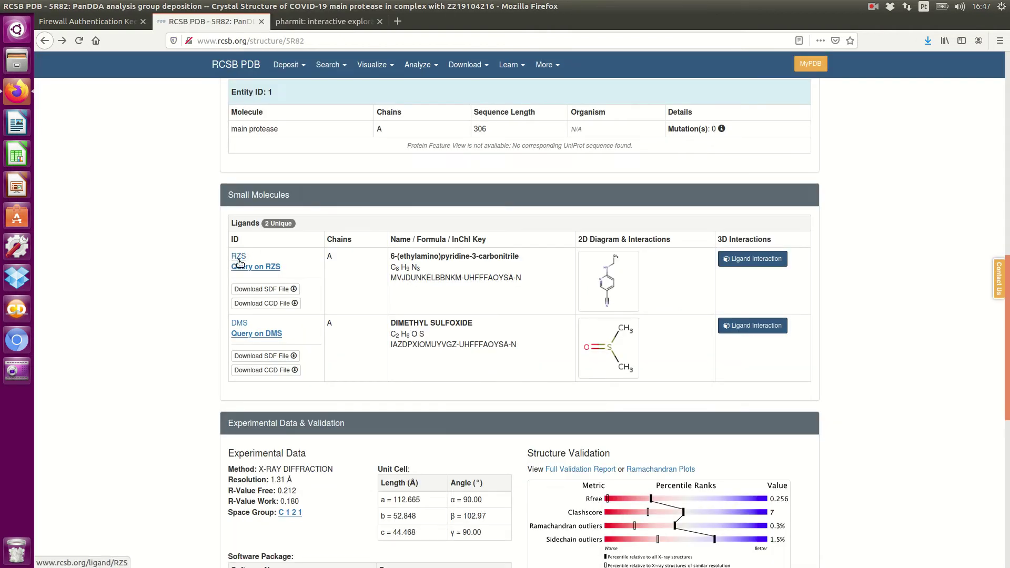
{"action": "left_click", "coordinate": [301, 27]}
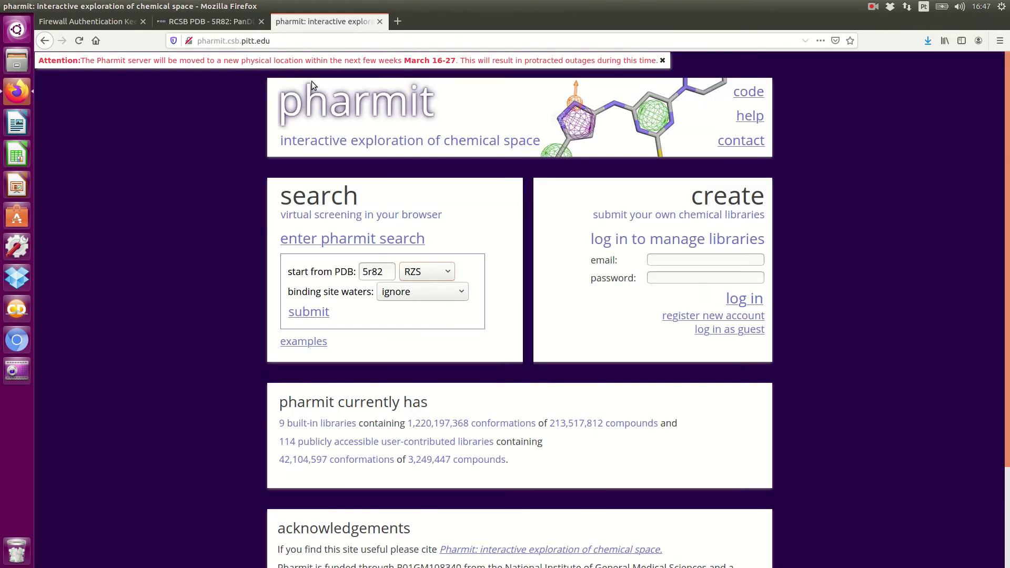
{"action": "left_click", "coordinate": [310, 311]}
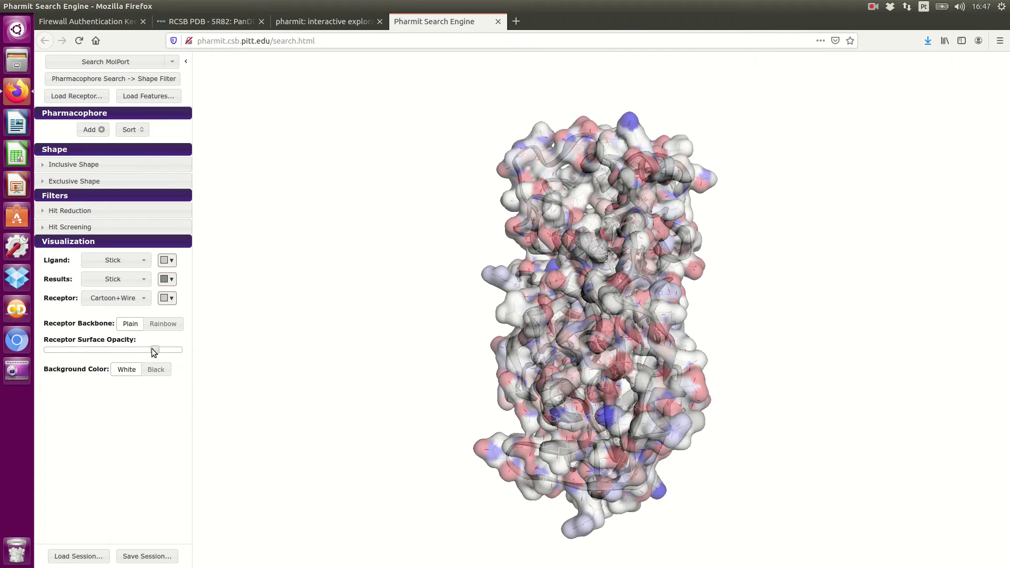
- Lower the receptor surface opacity and hide the receptor from the viewer
{"action": "left_click_drag", "start_coordinate": [154, 352], "coordinate": [67, 349]}
{"action": "left_click", "coordinate": [132, 300]}
{"action": "left_click", "coordinate": [133, 301]}
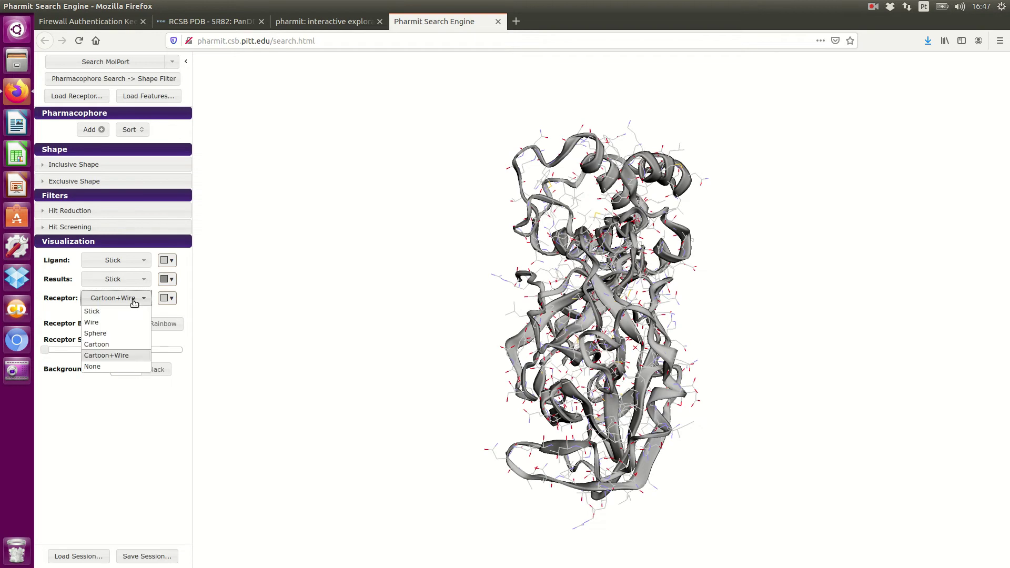
{"action": "left_click", "coordinate": [92, 366]}
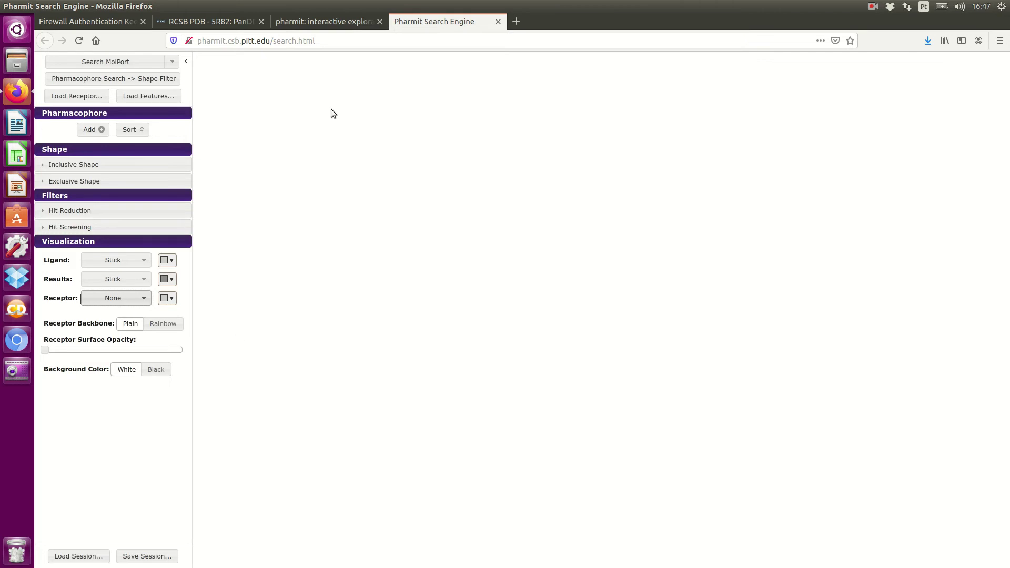
- Close the search session, resubmit the 5r82 RZS search, and rotate the receptor
{"action": "left_click", "coordinate": [349, 27]}
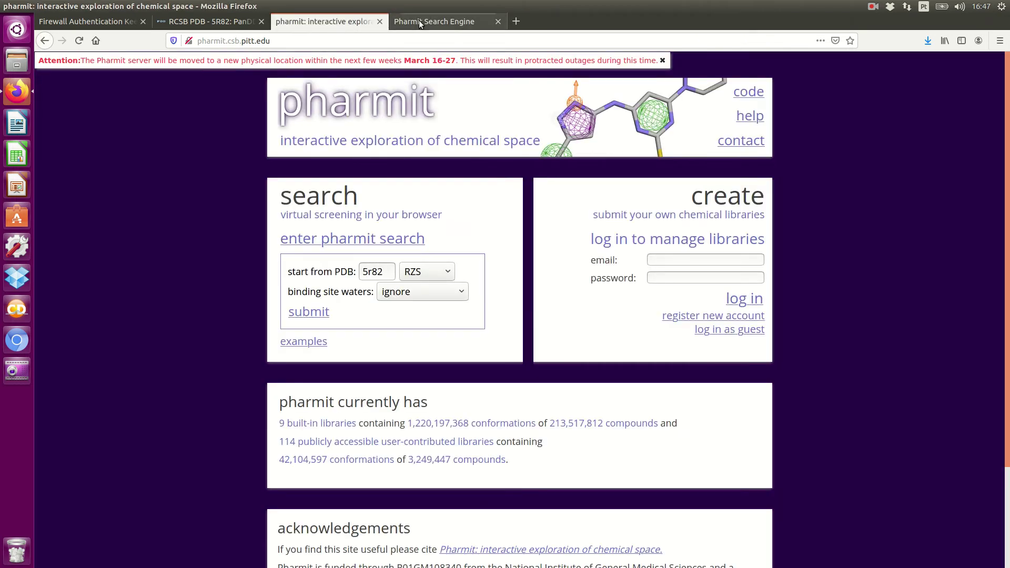
{"action": "left_click", "coordinate": [415, 24]}
{"action": "left_click", "coordinate": [498, 22]}
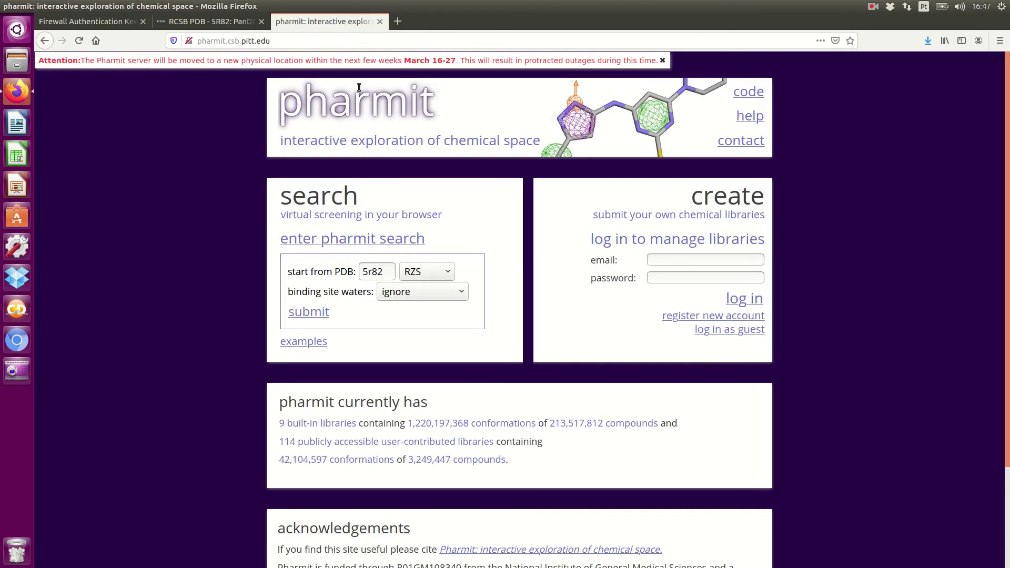
{"action": "left_click", "coordinate": [307, 314]}
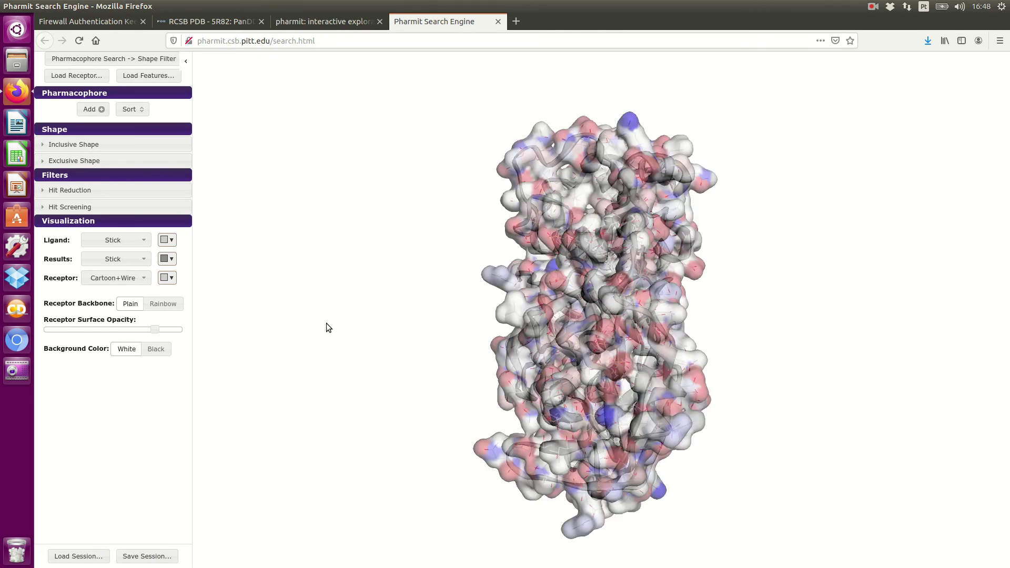
{"action": "left_click_drag", "start_coordinate": [363, 320], "coordinate": [628, 350]}
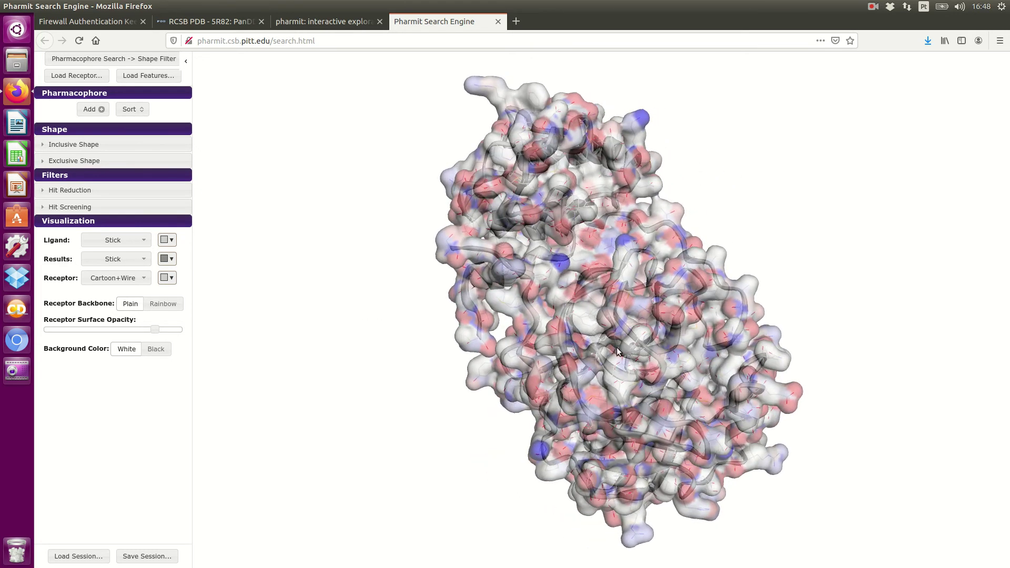
- Confirm RZS is still the chosen ligand for 5r82, then rotate the protein further
{"action": "left_click", "coordinate": [313, 25]}
{"action": "left_click", "coordinate": [427, 273]}
{"action": "left_click", "coordinate": [427, 273]}
{"action": "left_click", "coordinate": [437, 20]}
{"action": "left_click_drag", "start_coordinate": [490, 408], "coordinate": [743, 368]}
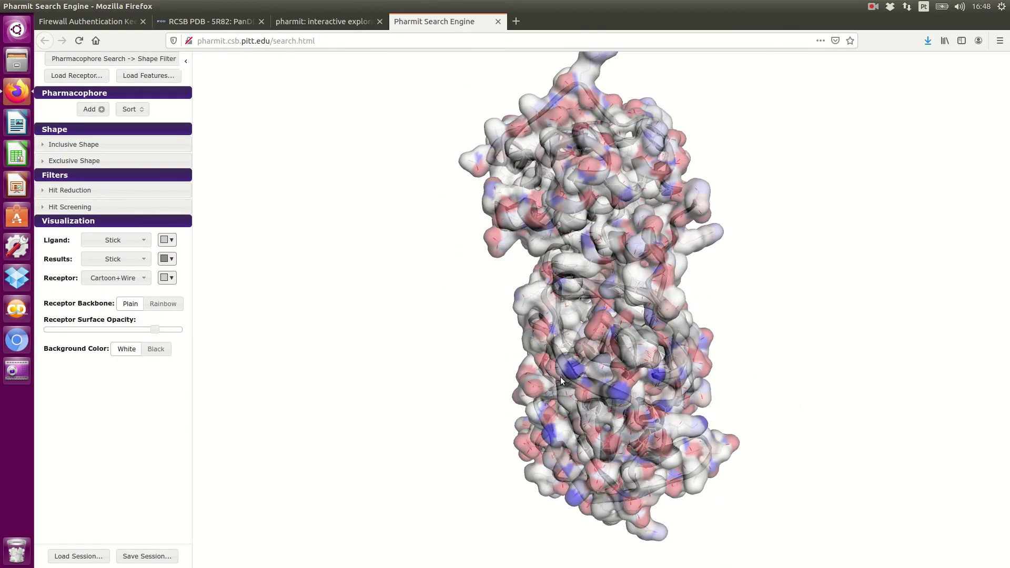
{"action": "left_click_drag", "start_coordinate": [670, 381], "coordinate": [696, 379]}
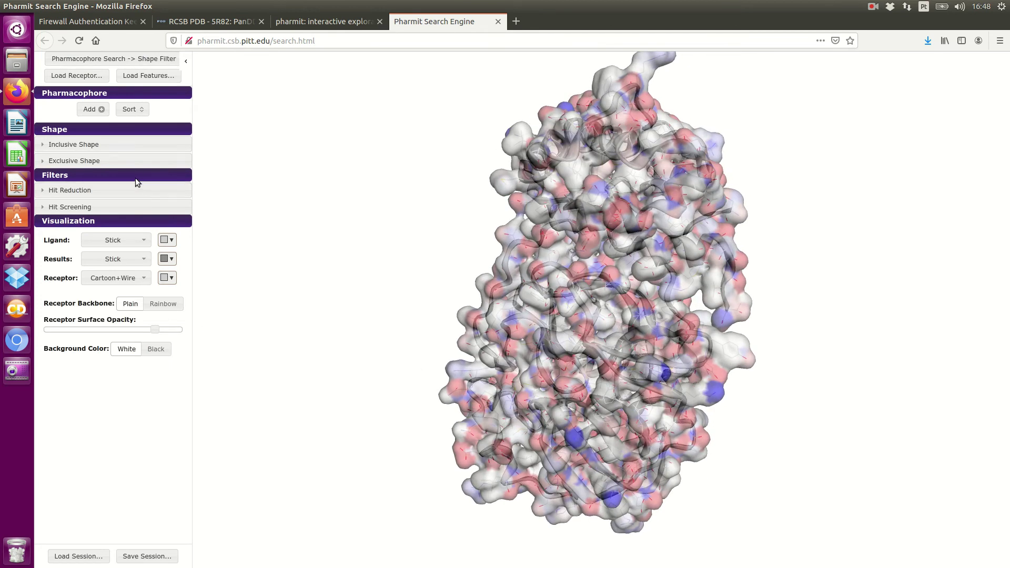
- Close the old search session and reload the Pharmit home page for a fresh 5r82 session
{"action": "left_click", "coordinate": [498, 22]}
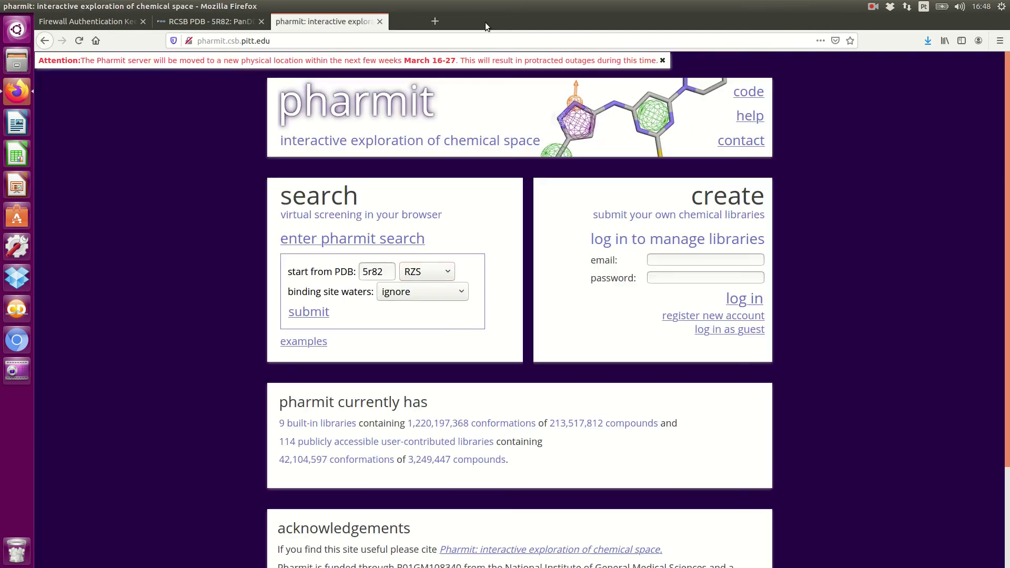
{"action": "key", "text": "F5"}
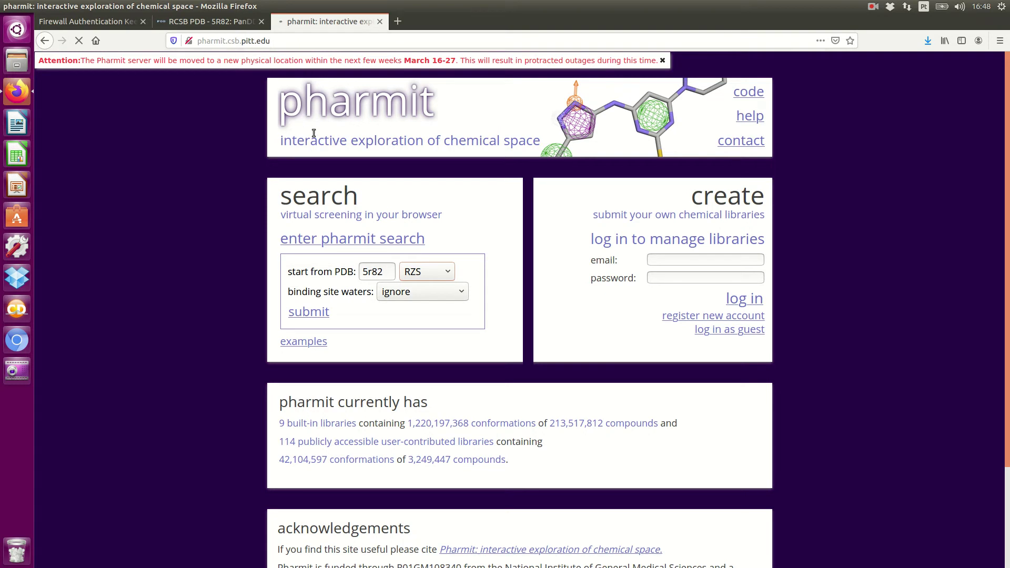
{"action": "left_click", "coordinate": [875, 12]}
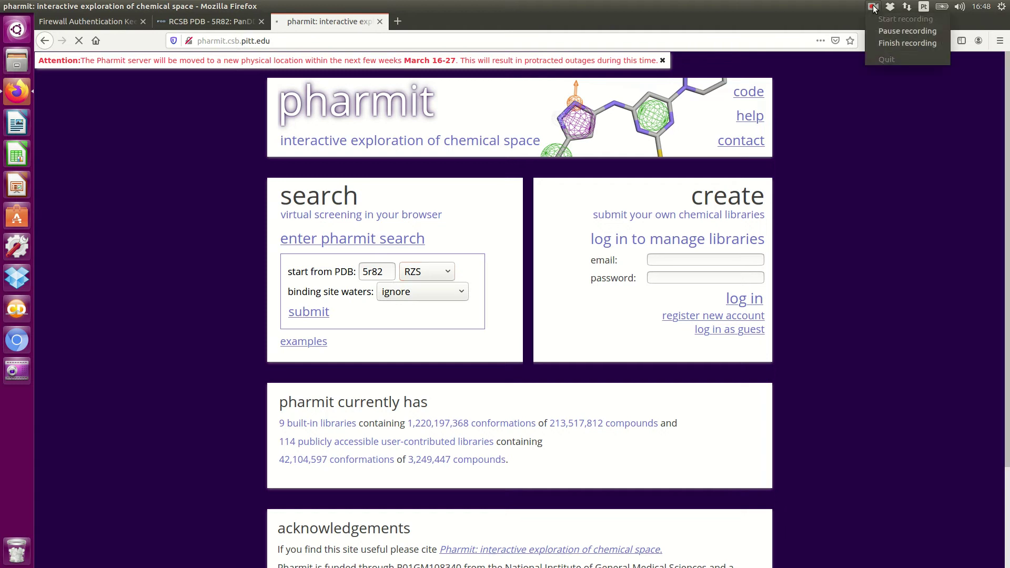
{"action": "left_click", "coordinate": [873, 33]}
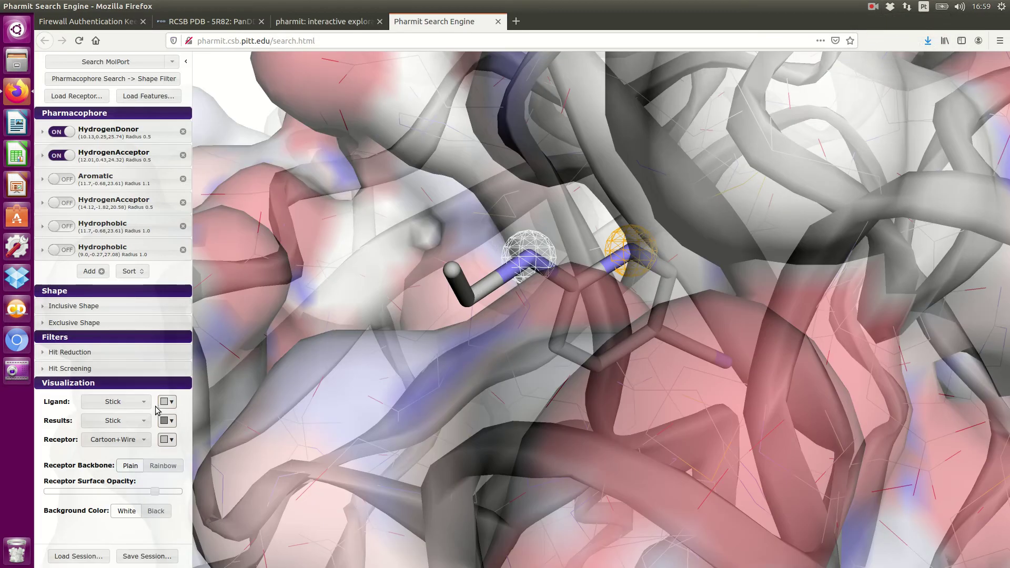
- Make the receptor surface nearly transparent and set the receptor display to None
{"action": "left_click_drag", "start_coordinate": [154, 491], "coordinate": [51, 505]}
{"action": "left_click", "coordinate": [126, 440]}
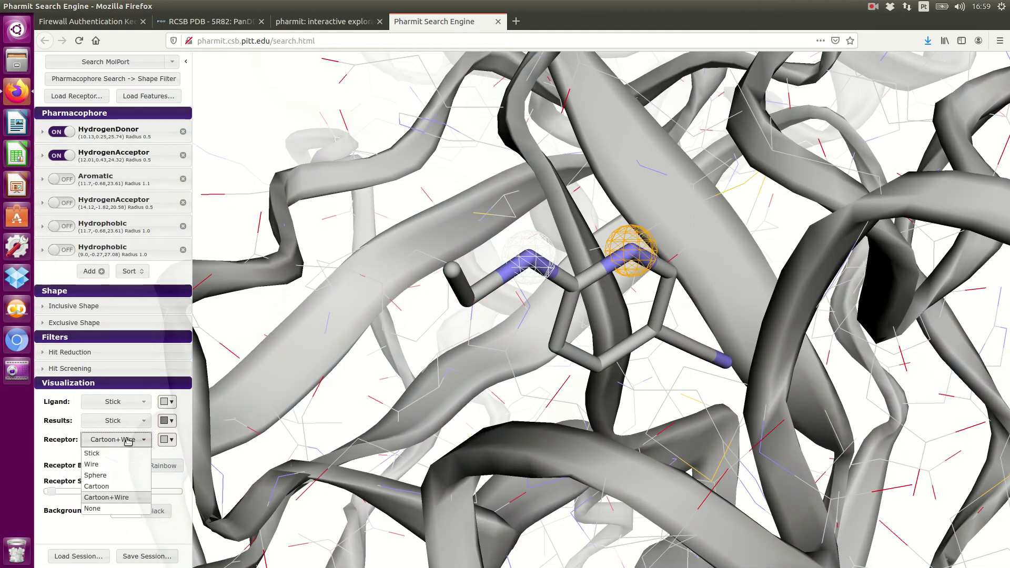
{"action": "left_click", "coordinate": [93, 509]}
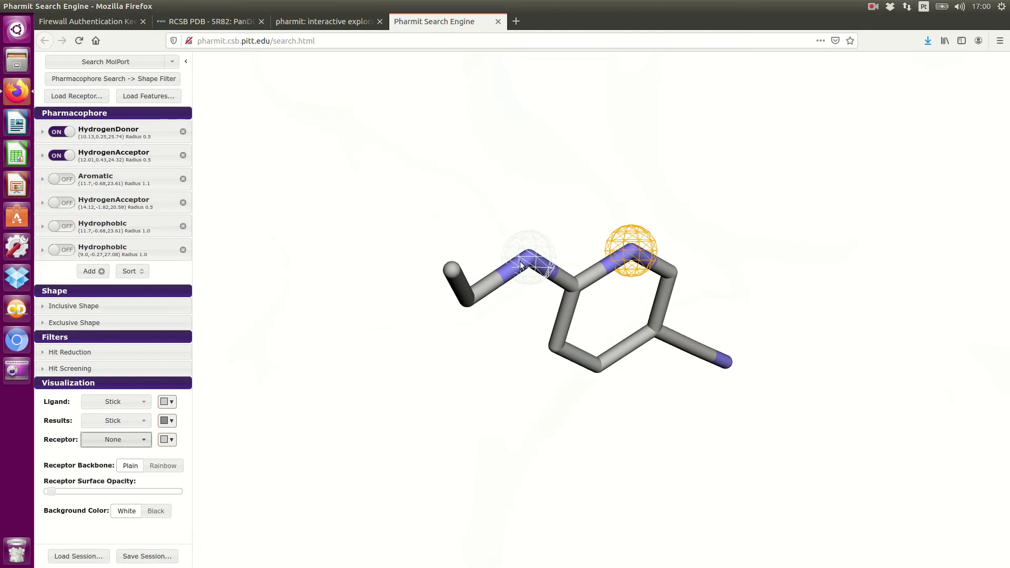
- Enable the Aromatic, second HydrogenAcceptor, and both Hydrophobic pharmacophore features
{"action": "left_click", "coordinate": [68, 183]}
{"action": "left_click", "coordinate": [70, 204]}
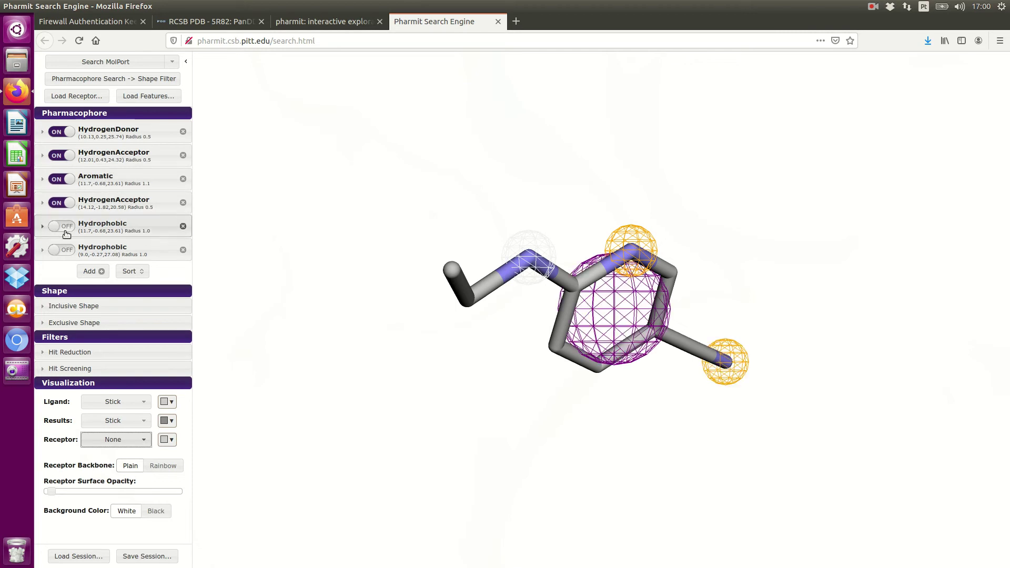
{"action": "left_click", "coordinate": [69, 234]}
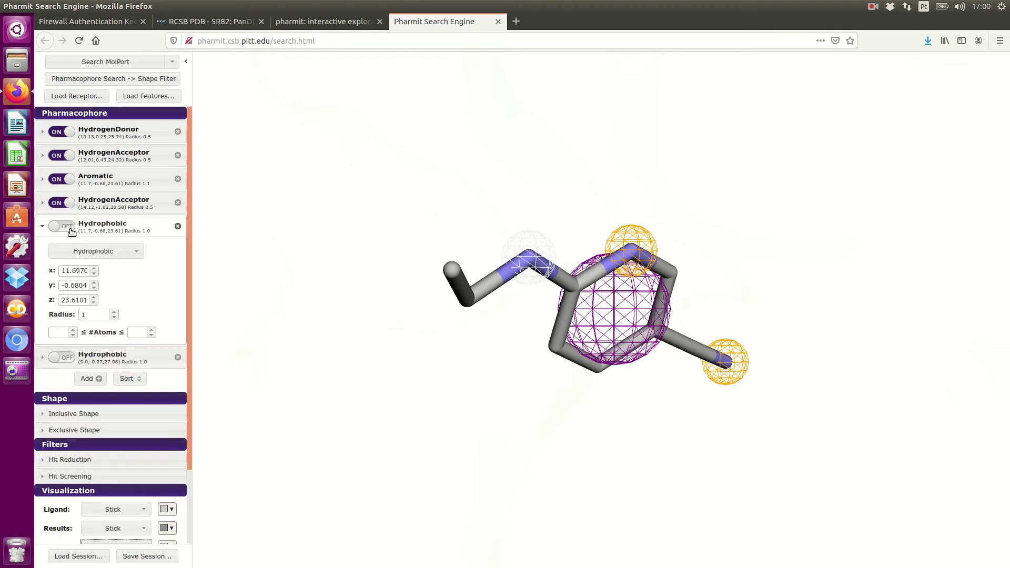
{"action": "left_click", "coordinate": [40, 229]}
{"action": "left_click", "coordinate": [66, 227]}
{"action": "left_click", "coordinate": [65, 249]}
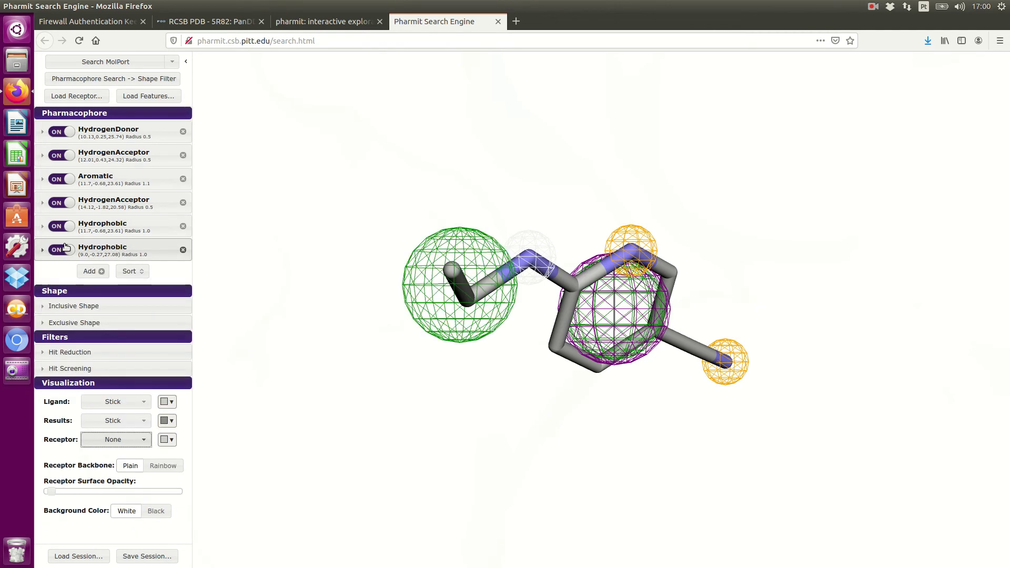
- Run the six-feature search on the DrugBankApproved-2019 contributed library, which finds no results
{"action": "left_click", "coordinate": [171, 62]}
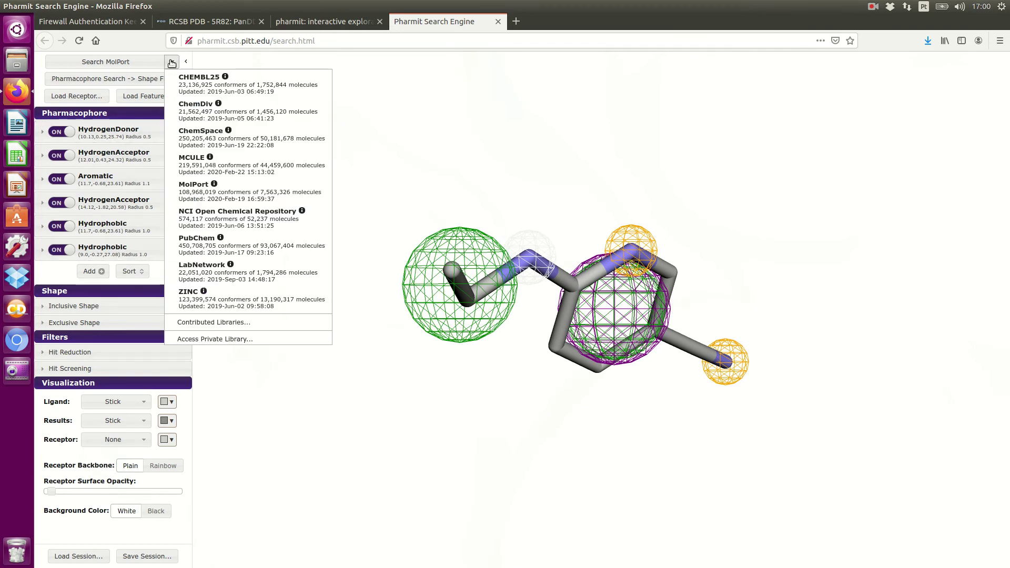
{"action": "left_click", "coordinate": [214, 321]}
{"action": "type", "text": "drug"}
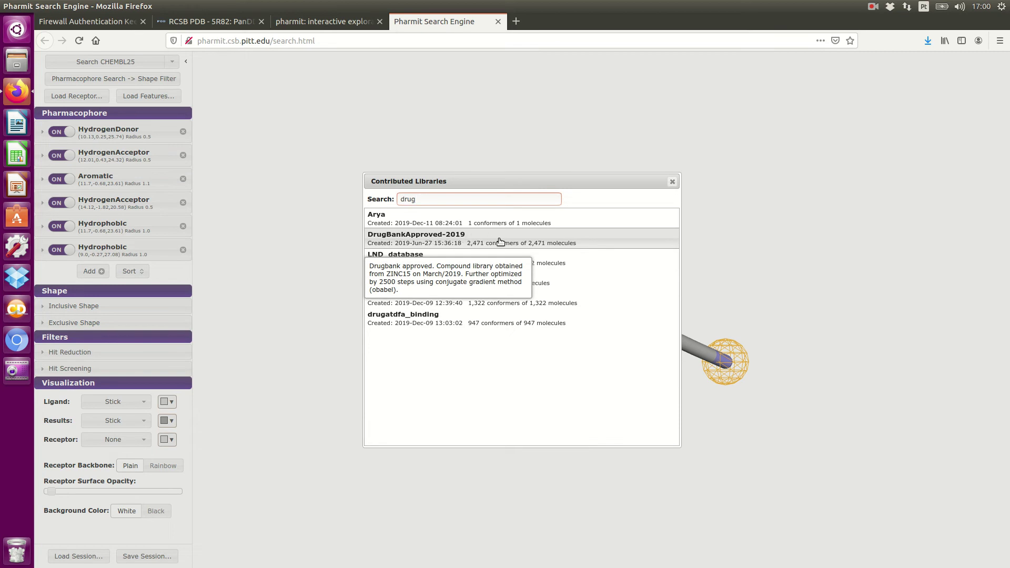
{"action": "left_click", "coordinate": [495, 242]}
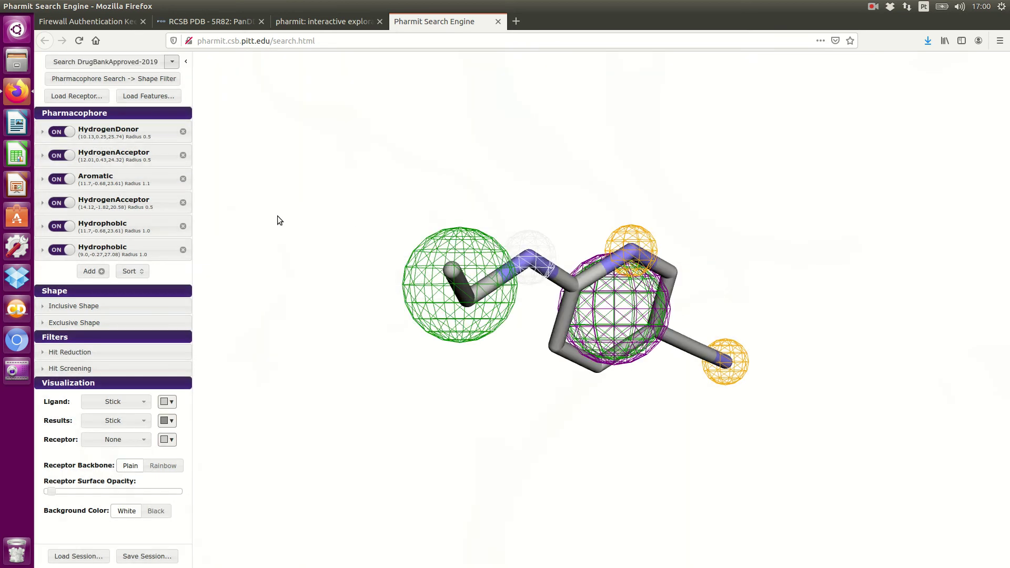
{"action": "left_click", "coordinate": [101, 63]}
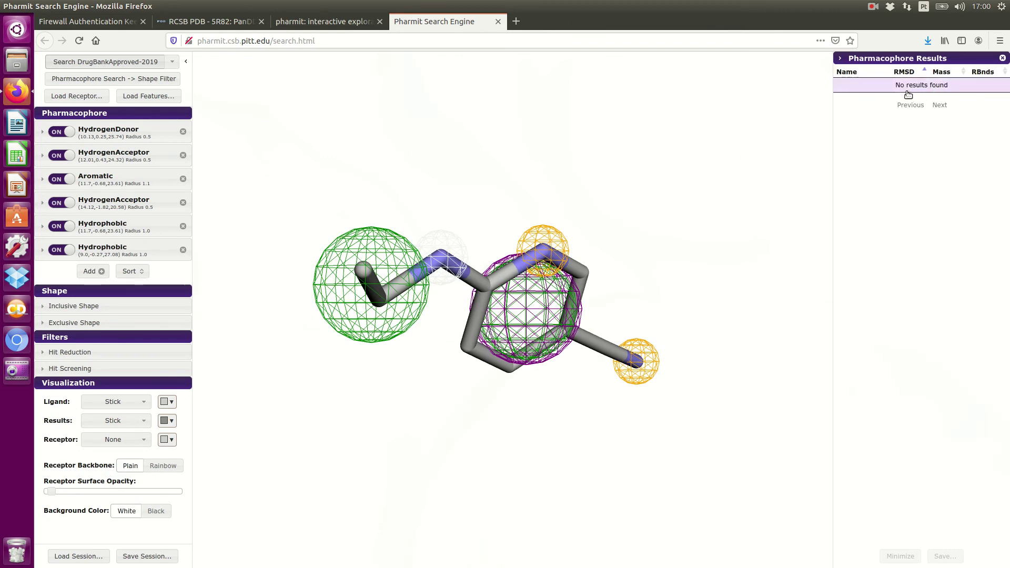
{"action": "left_click", "coordinate": [55, 228]}
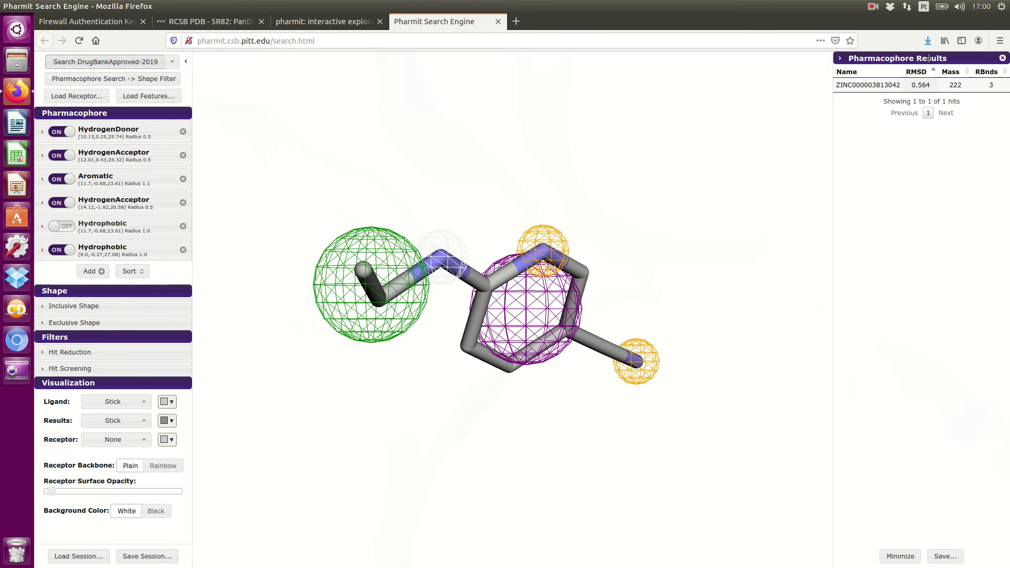
{"action": "left_click", "coordinate": [888, 86]}
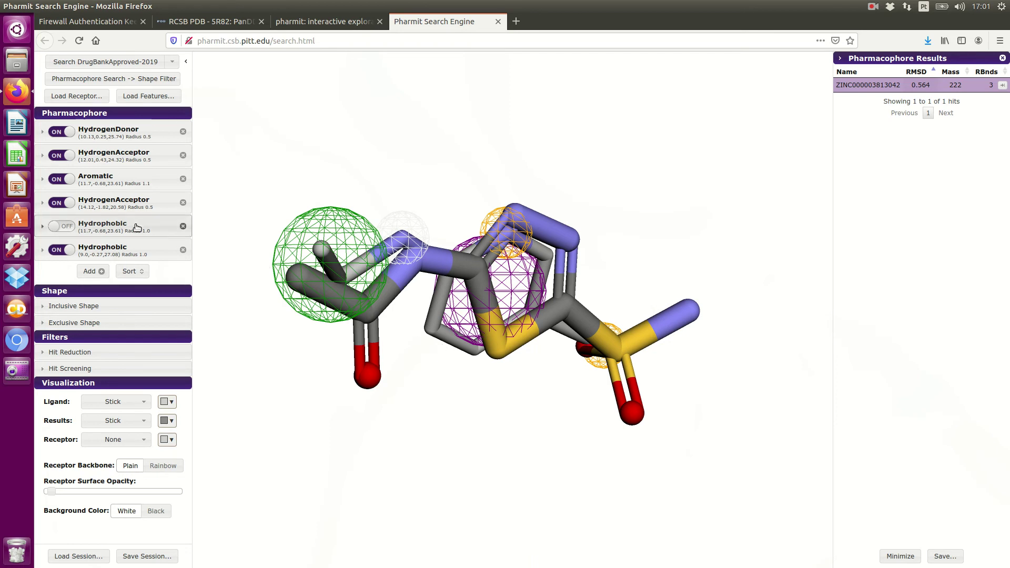
{"action": "left_click", "coordinate": [55, 180]}
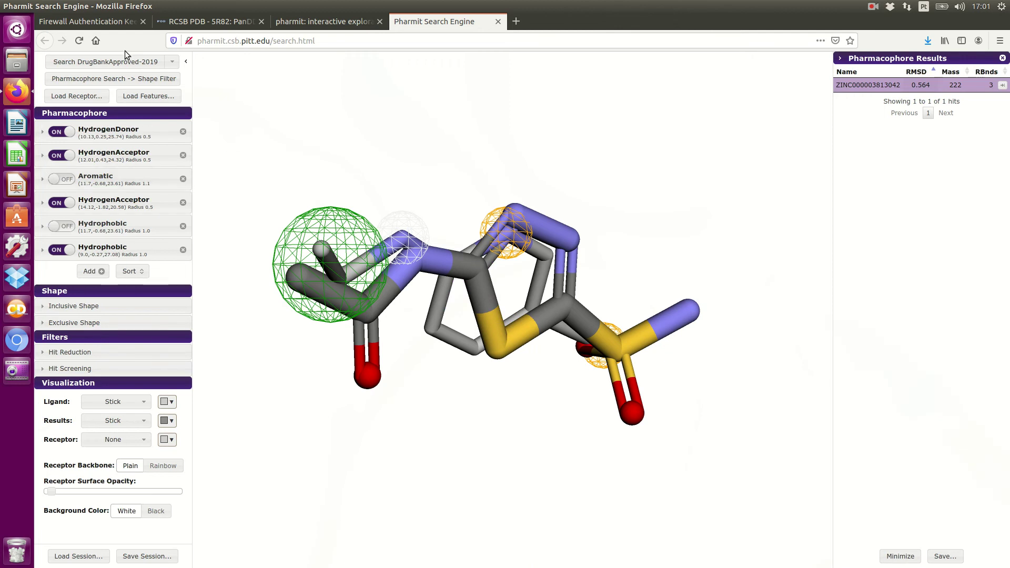
{"action": "left_click", "coordinate": [99, 62]}
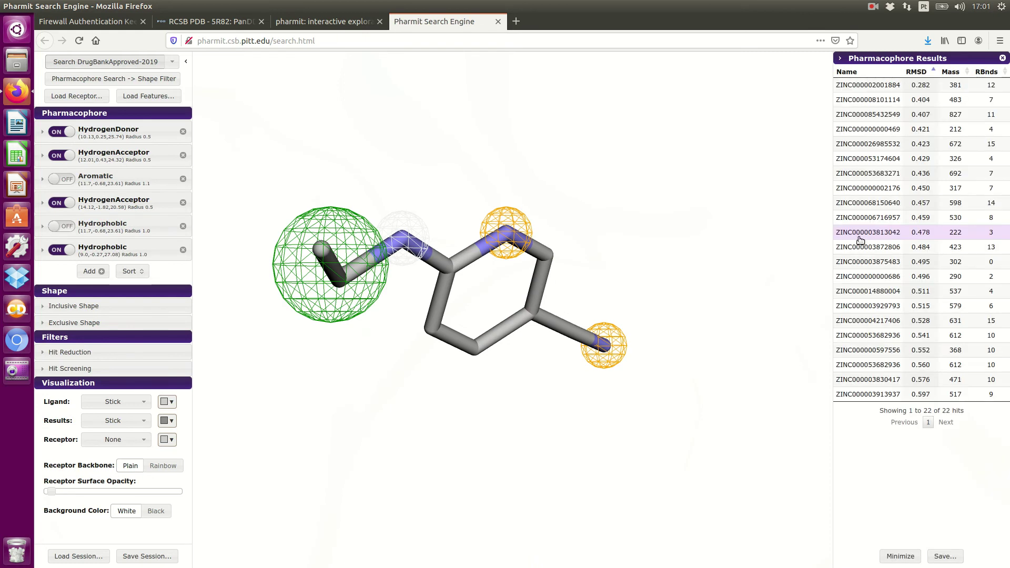
{"action": "left_click", "coordinate": [860, 101]}
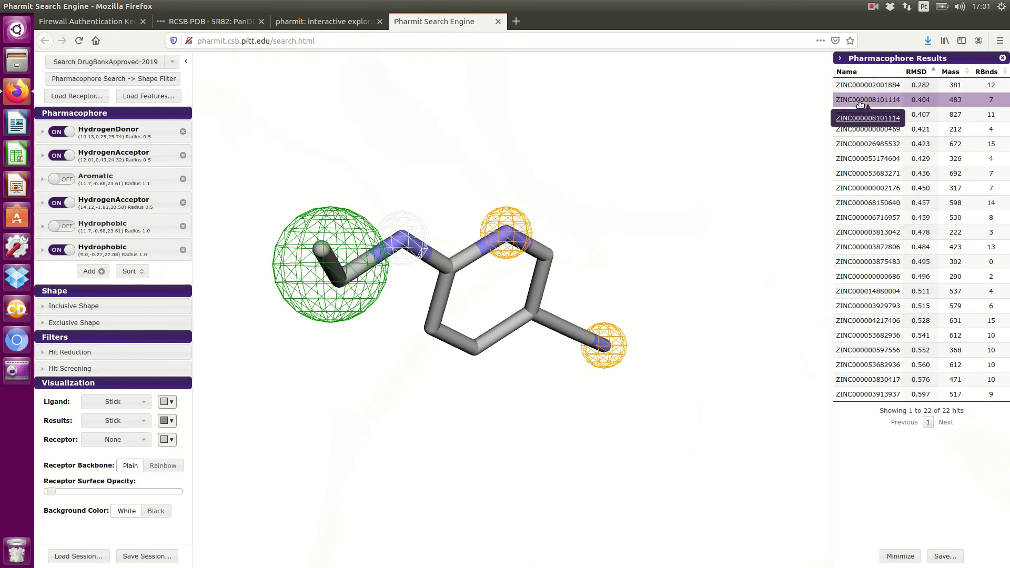
{"action": "left_click", "coordinate": [870, 87]}
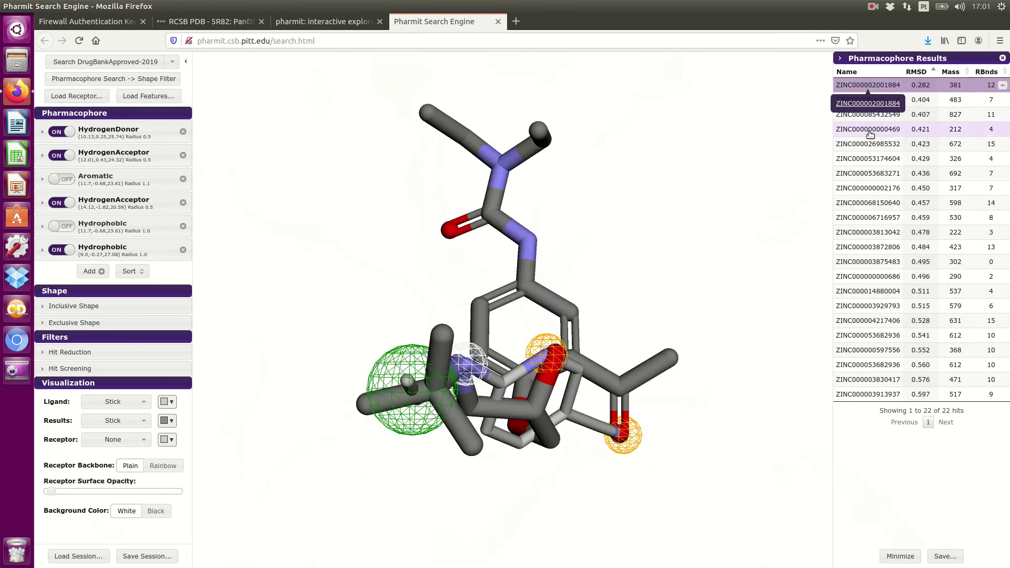
{"action": "left_click", "coordinate": [869, 132]}
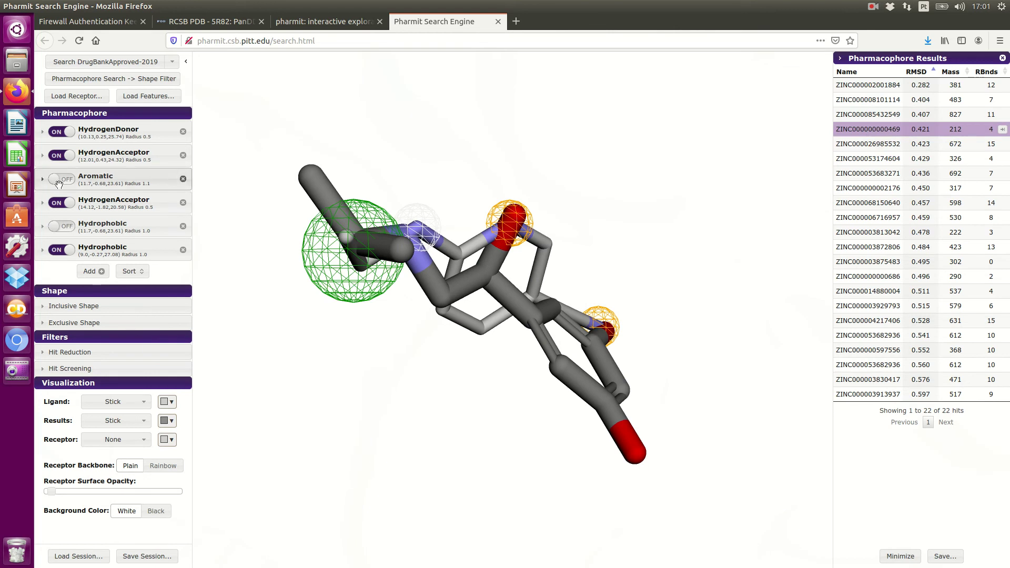
{"action": "left_click_drag", "start_coordinate": [71, 188], "coordinate": [67, 185]}
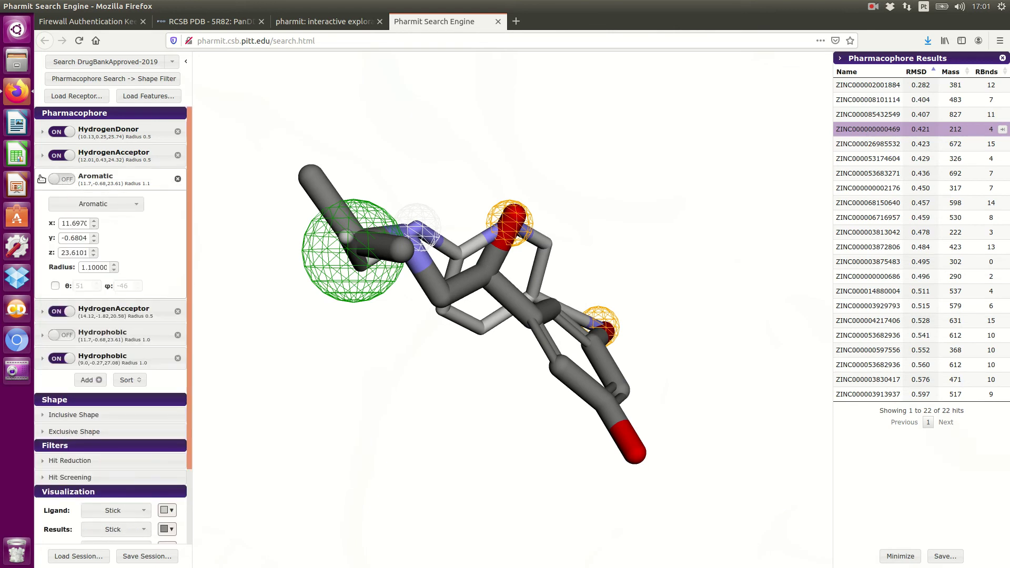
- Enable the first Hydrophobic feature, disable Aromatic, and rerun the search to get one hit
{"action": "left_click", "coordinate": [77, 180]}
{"action": "left_click", "coordinate": [68, 180]}
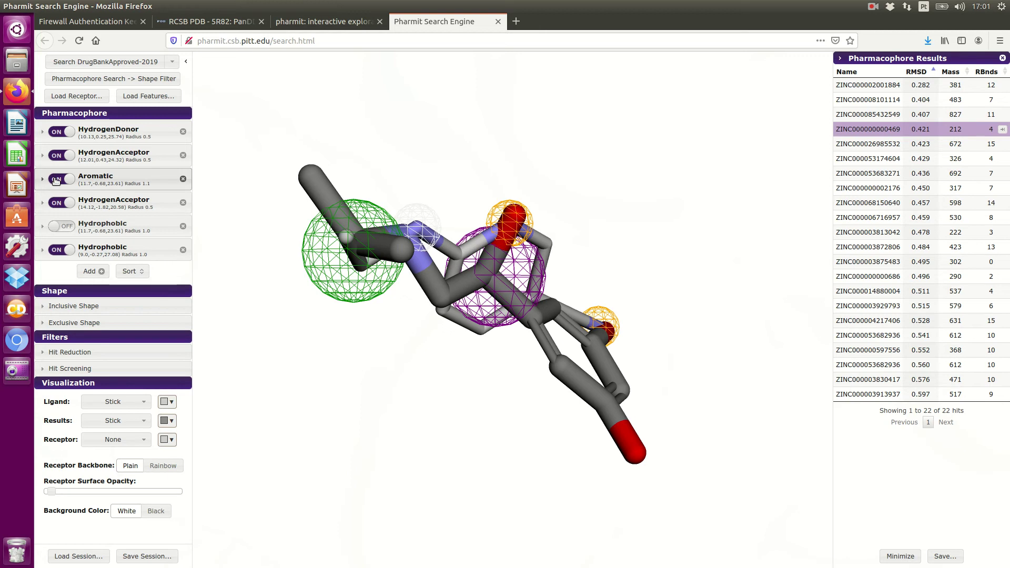
{"action": "left_click", "coordinate": [70, 231]}
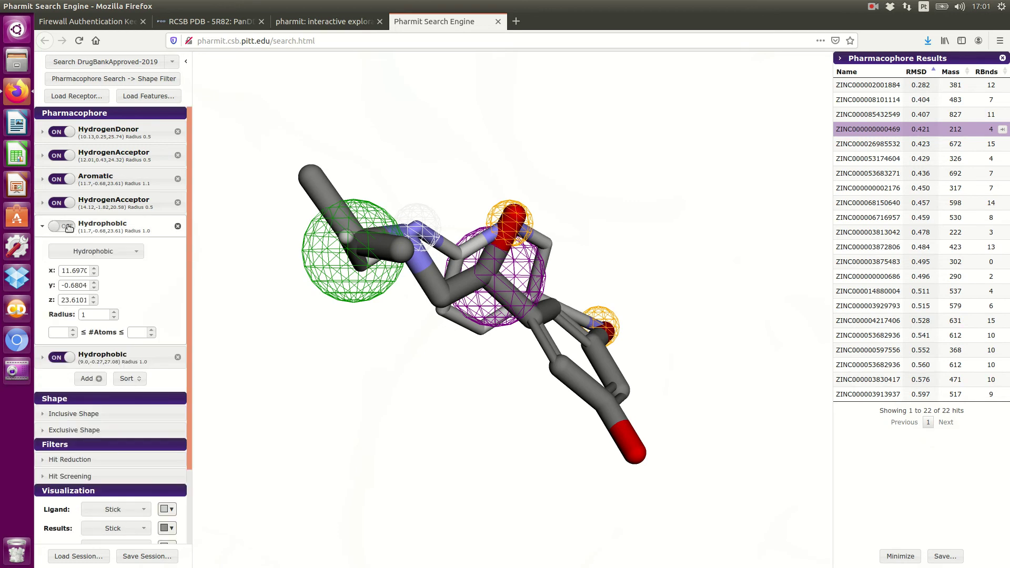
{"action": "left_click", "coordinate": [68, 227]}
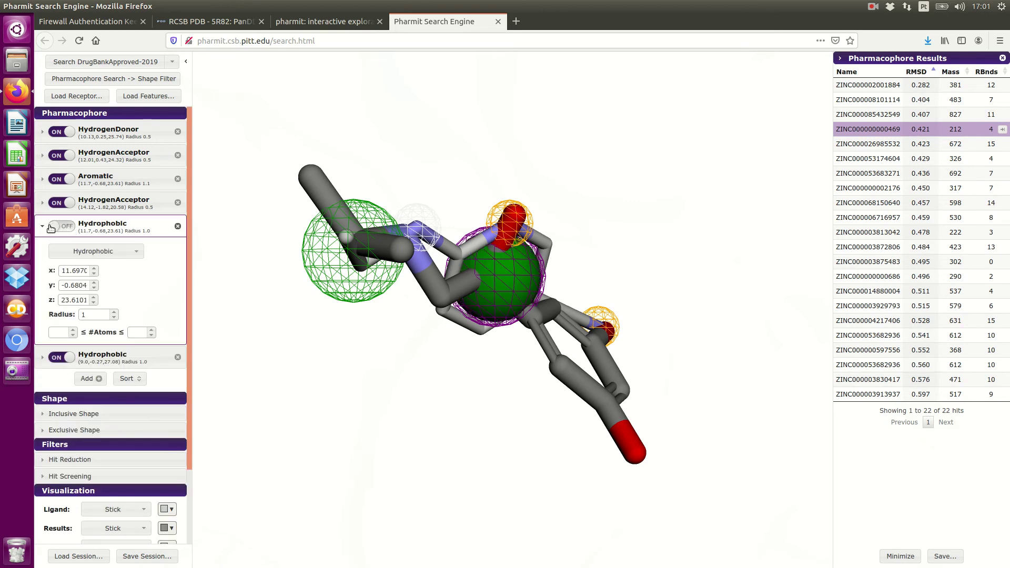
{"action": "left_click", "coordinate": [56, 179]}
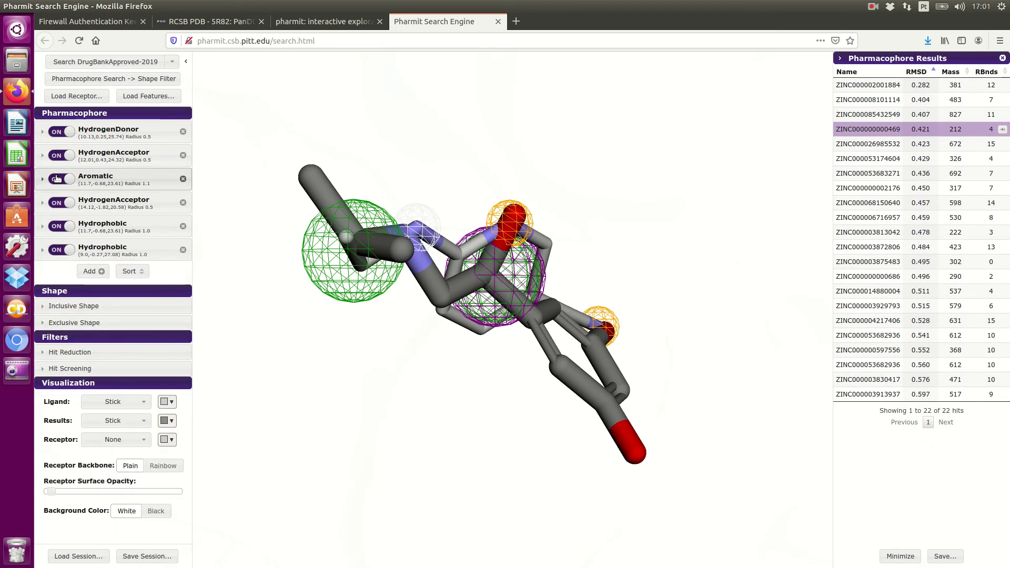
{"action": "left_click", "coordinate": [108, 62]}
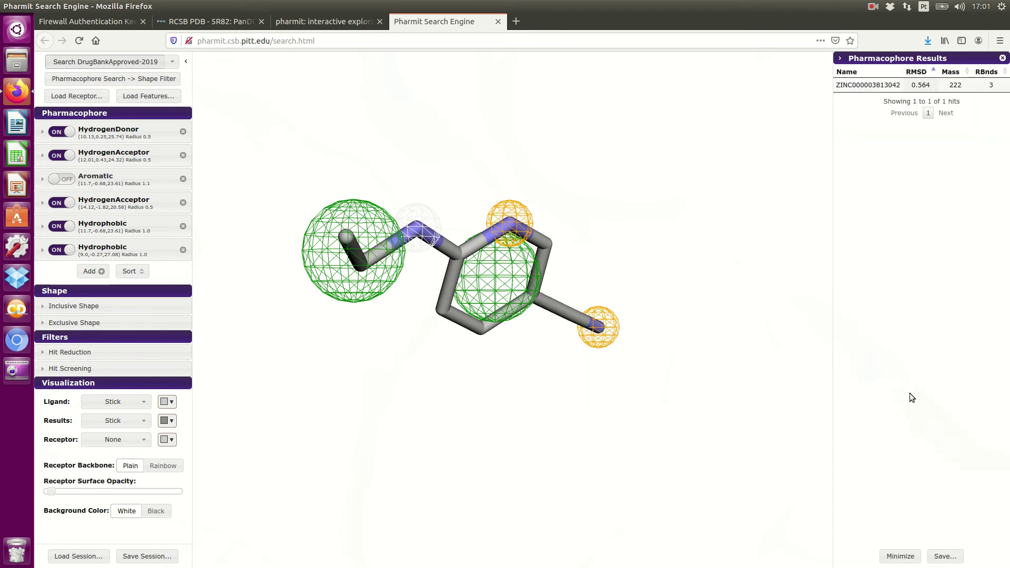
- Try toggling Aromatic and the Hydrophobic features, then rerun the pharmacophore search
{"action": "left_click", "coordinate": [69, 181]}
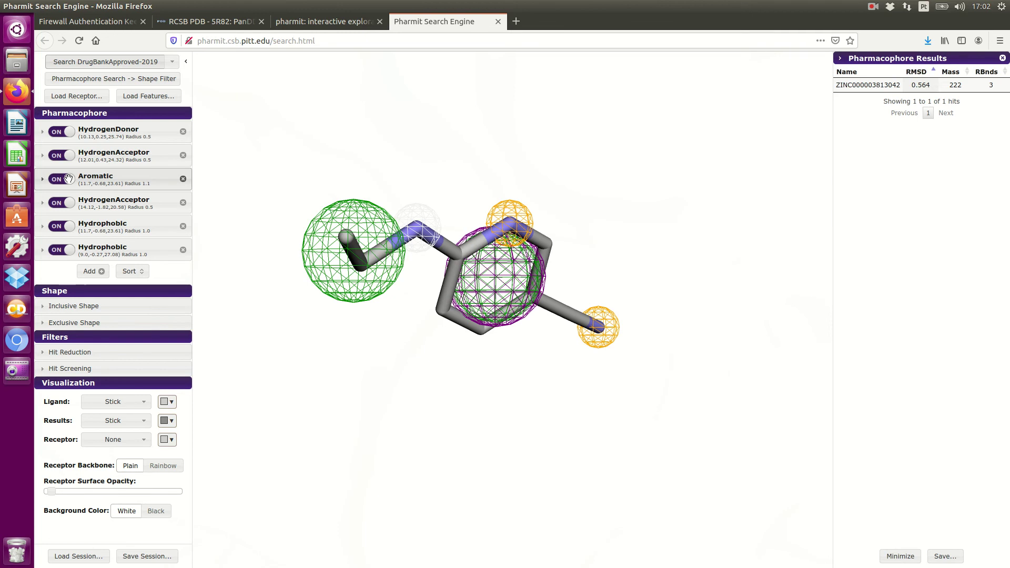
{"action": "left_click", "coordinate": [57, 229]}
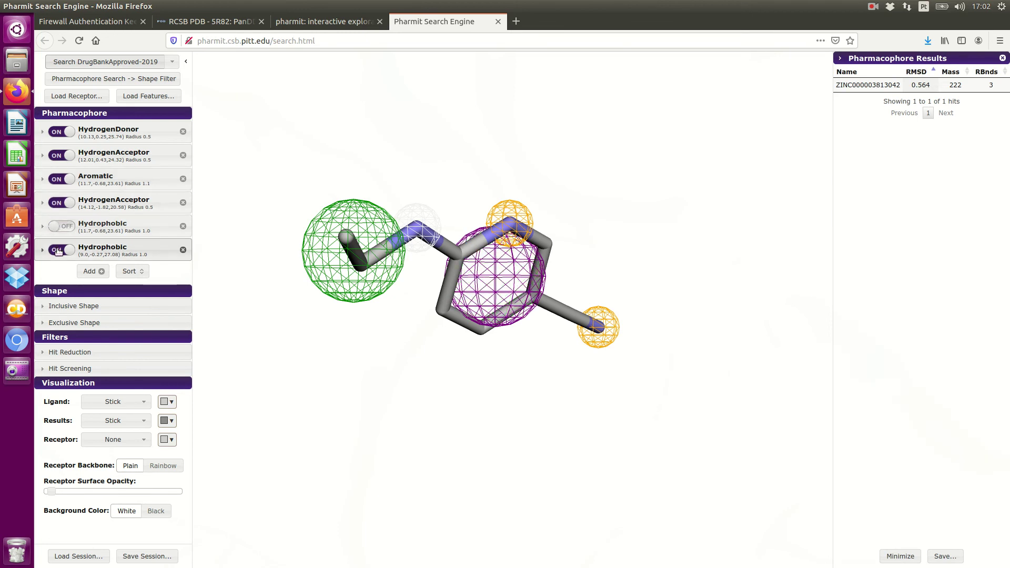
{"action": "left_click", "coordinate": [56, 249]}
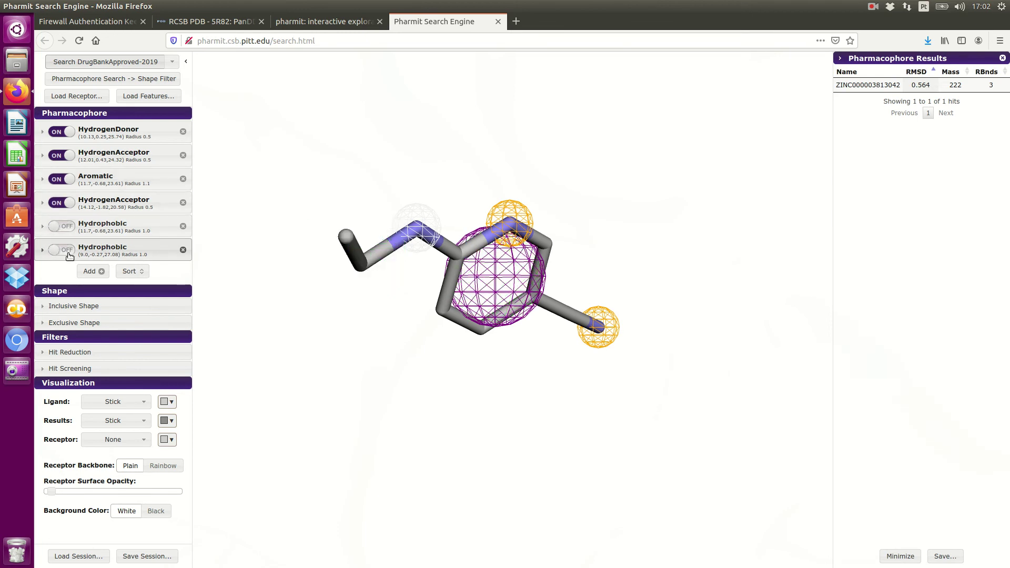
{"action": "left_click", "coordinate": [68, 255]}
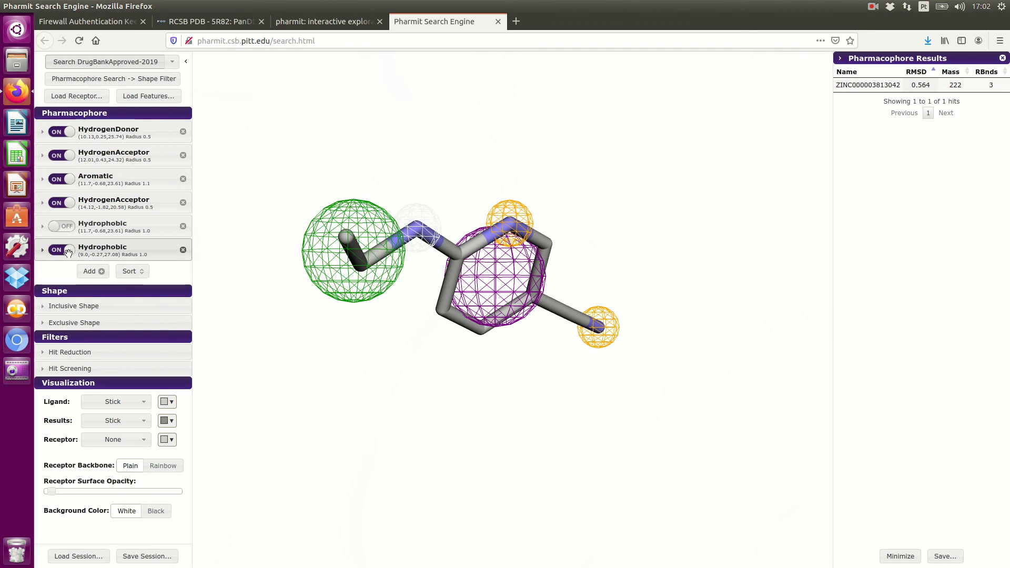
{"action": "left_click", "coordinate": [93, 62]}
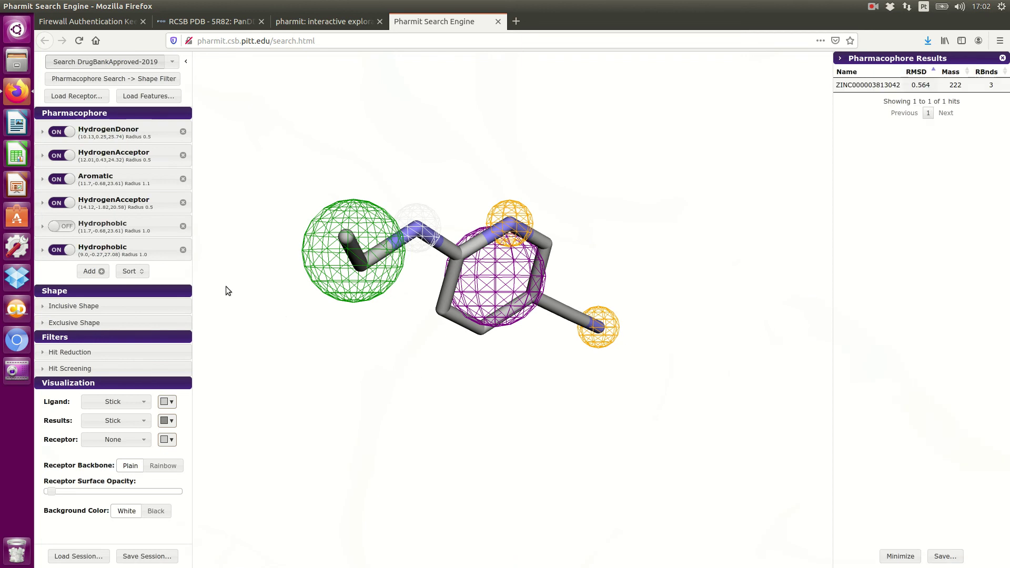
- Turn off Aromatic and the first HydrogenAcceptor, and turn the ring's Hydrophobic feature on
{"action": "left_click", "coordinate": [53, 181]}
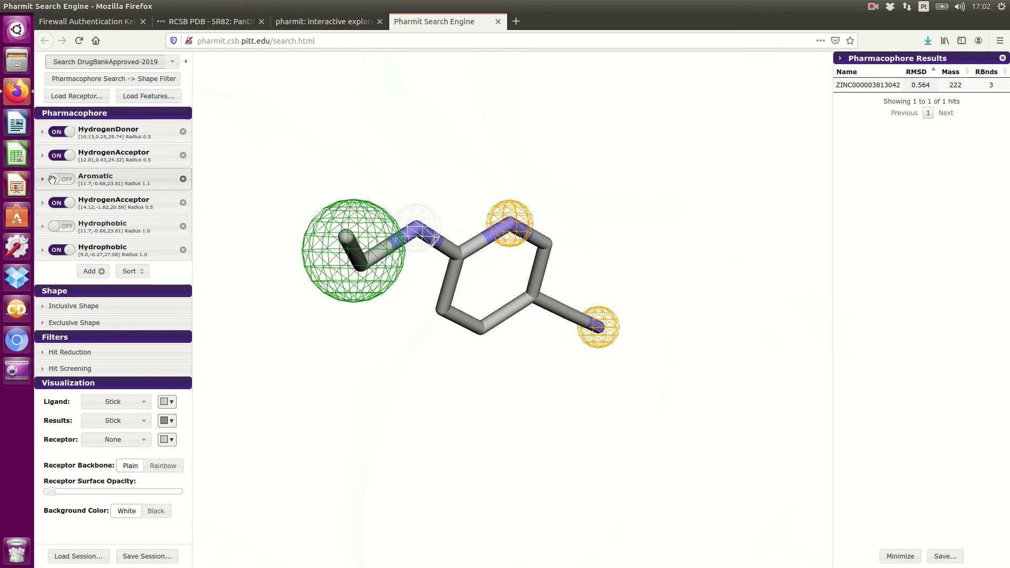
{"action": "left_click", "coordinate": [66, 230]}
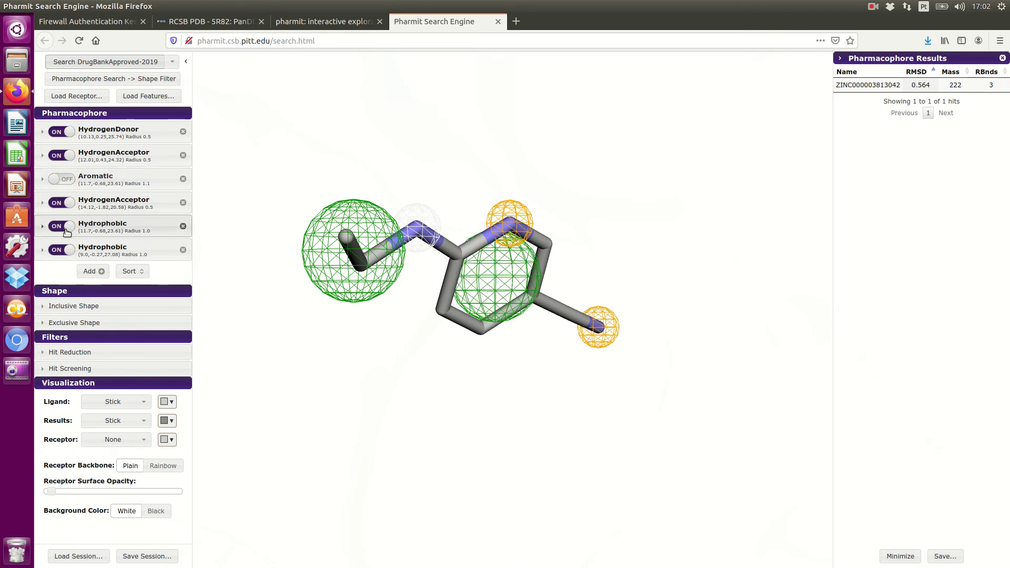
{"action": "left_click", "coordinate": [56, 157]}
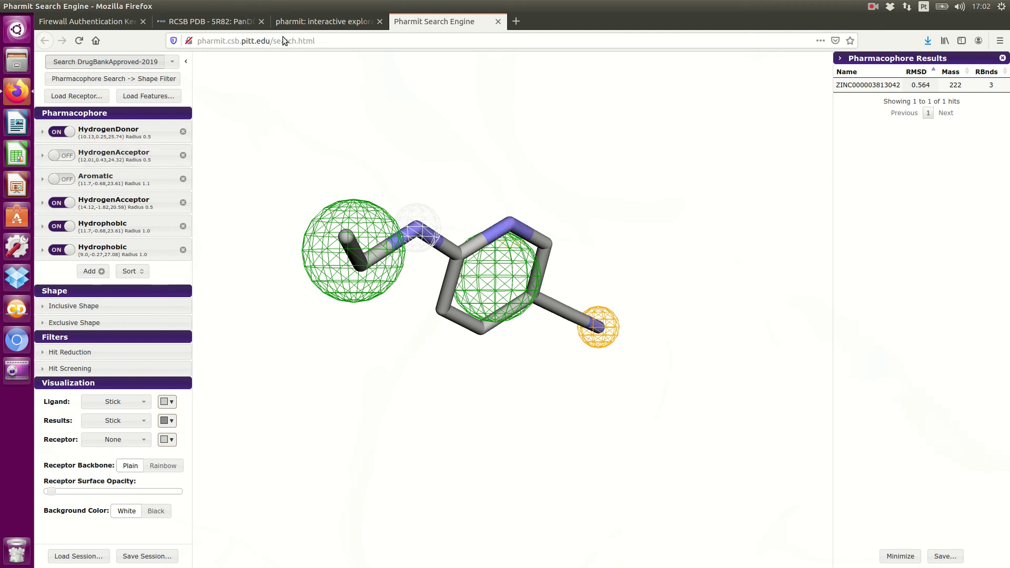
{"action": "left_click", "coordinate": [118, 62]}
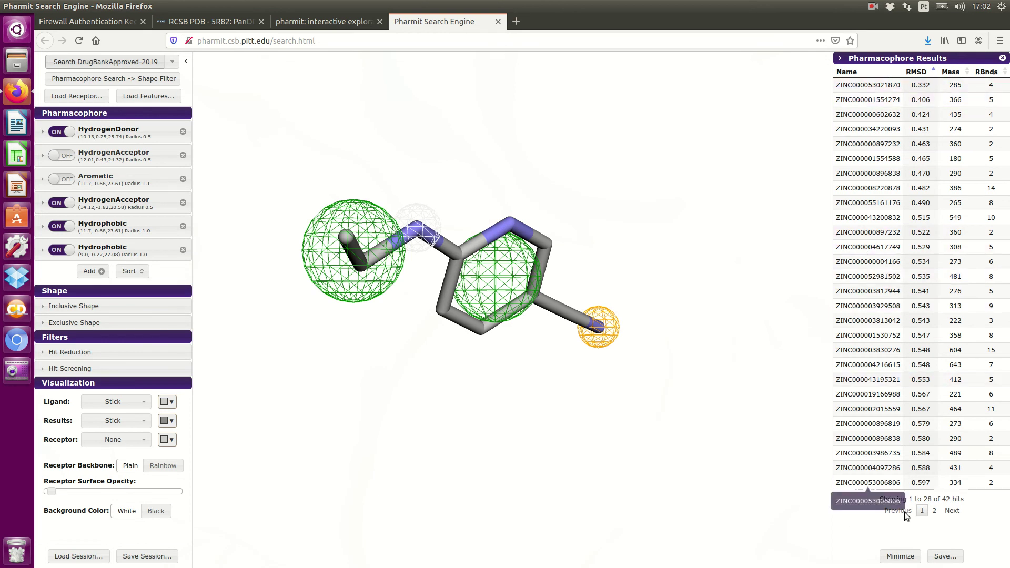
{"action": "mouse_move", "coordinate": [911, 500]}
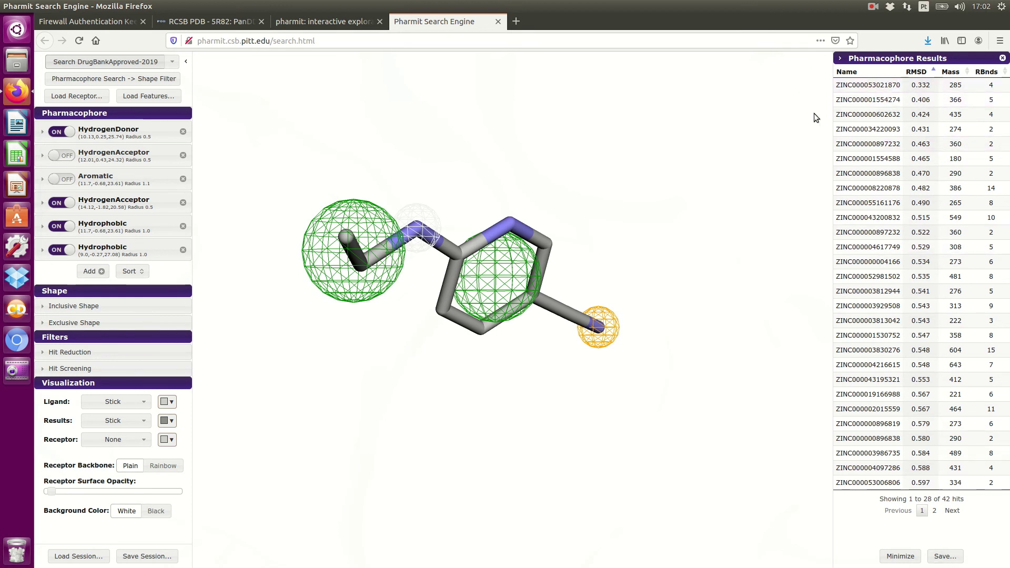
{"action": "left_click", "coordinate": [856, 219]}
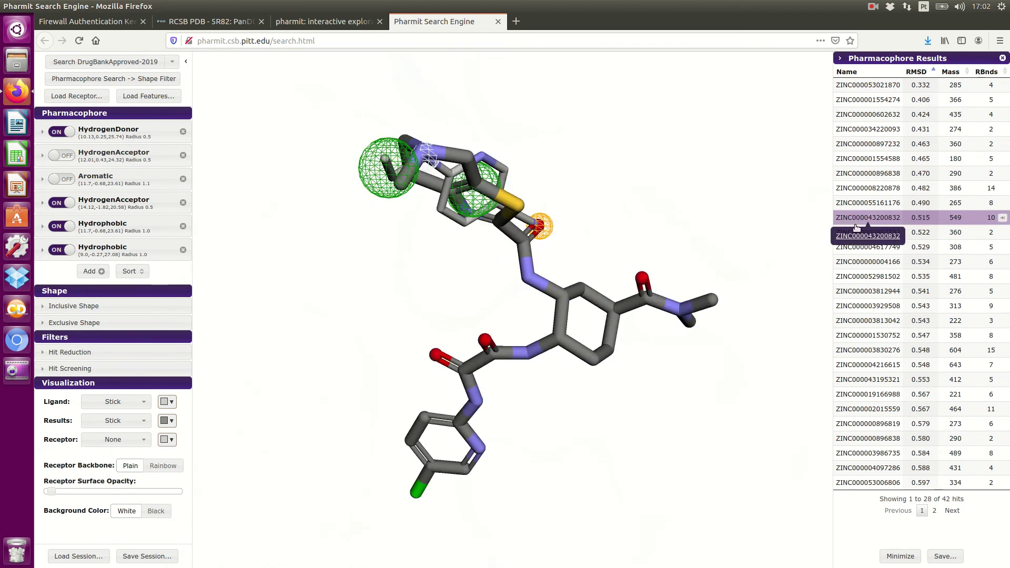
{"action": "left_click", "coordinate": [863, 236]}
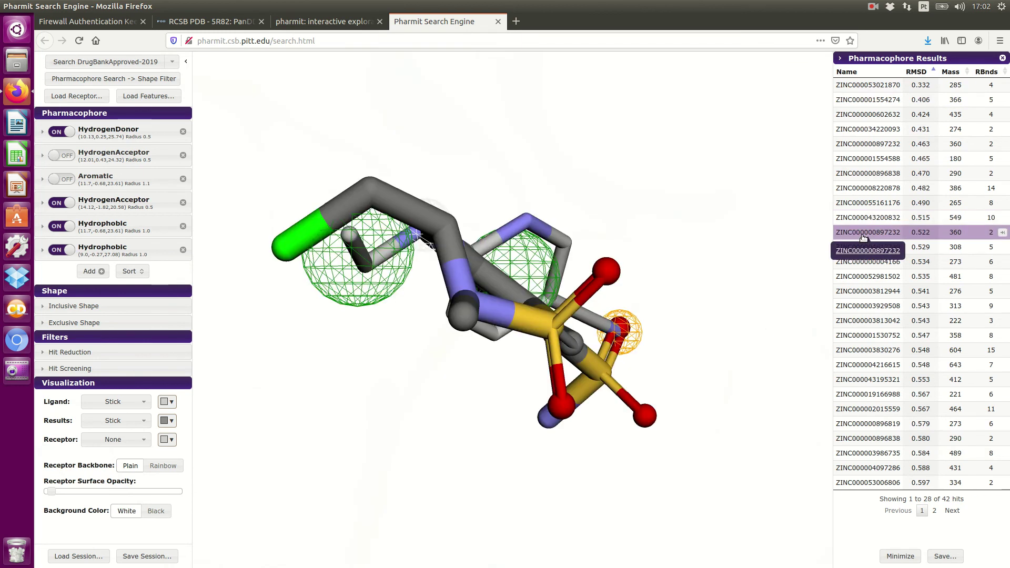
{"action": "left_click_drag", "start_coordinate": [529, 219], "coordinate": [462, 318]}
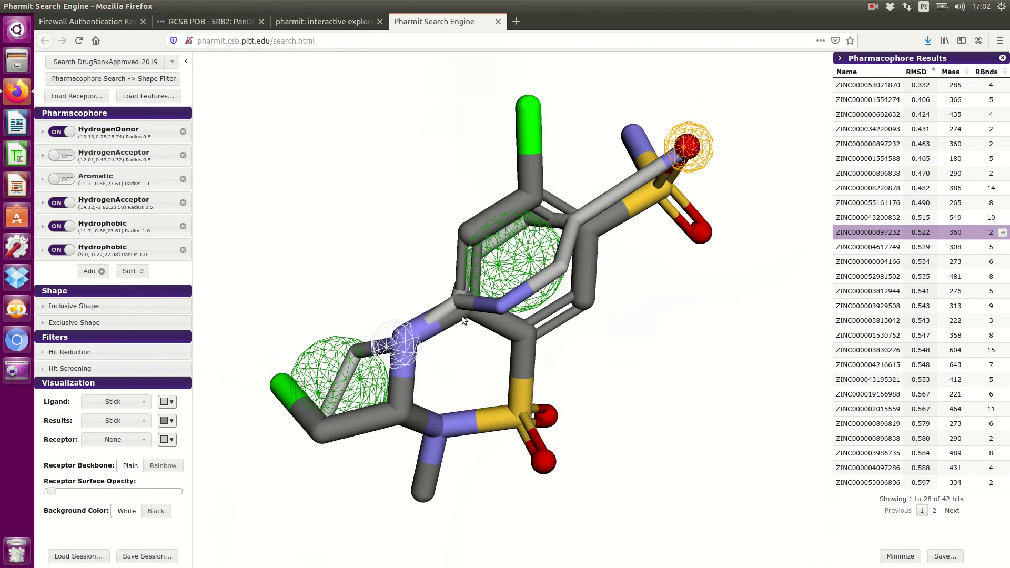
{"action": "left_click", "coordinate": [860, 251]}
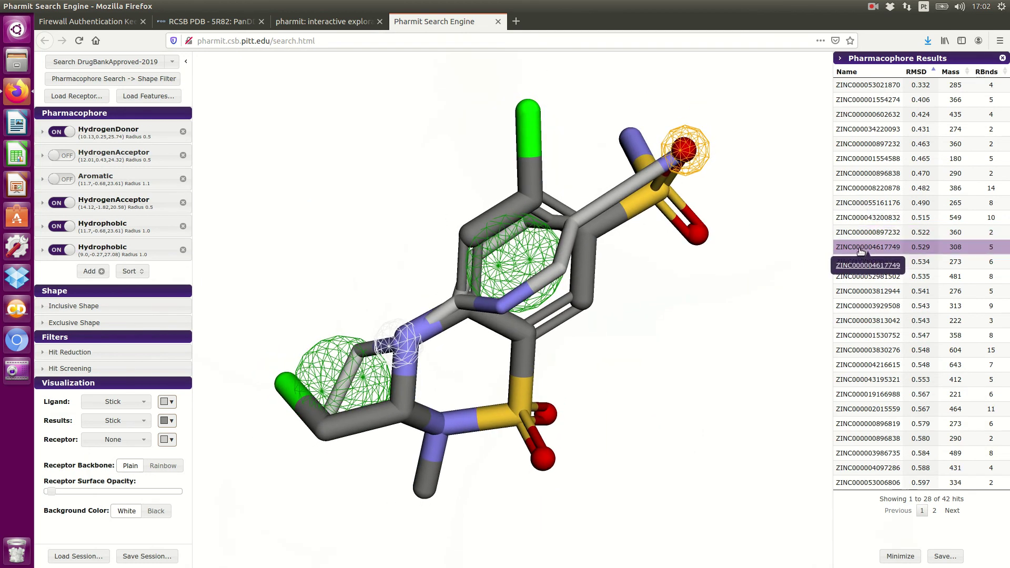
{"action": "mouse_move", "coordinate": [646, 342]}
{"action": "left_mouse_down"}
{"action": "mouse_move", "coordinate": [655, 347]}
{"action": "mouse_move", "coordinate": [635, 338]}
{"action": "left_mouse_up"}
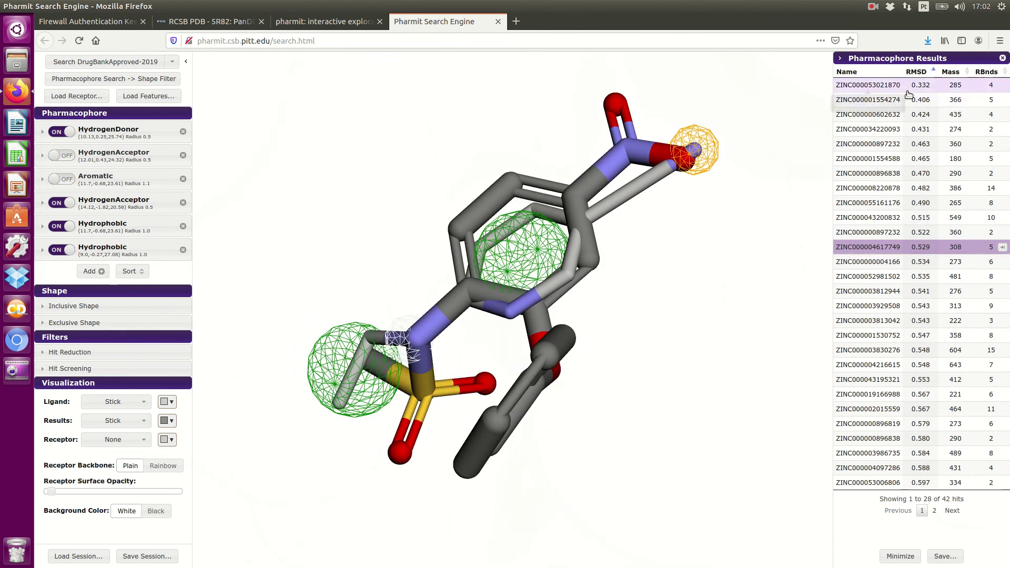
{"action": "left_click", "coordinate": [885, 86]}
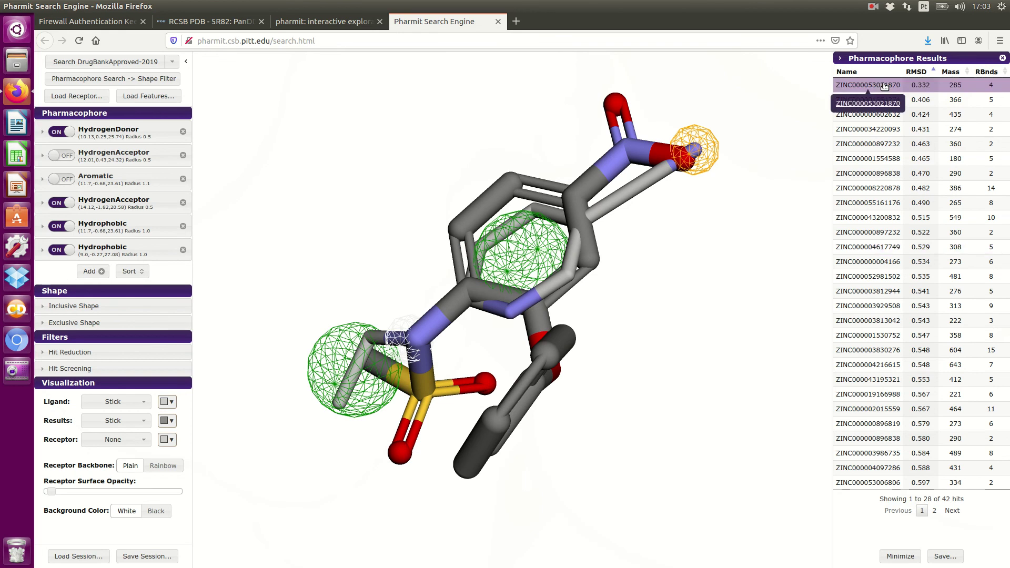
{"action": "left_click_drag", "start_coordinate": [592, 322], "coordinate": [539, 230]}
{"action": "left_click_drag", "start_coordinate": [537, 284], "coordinate": [560, 395]}
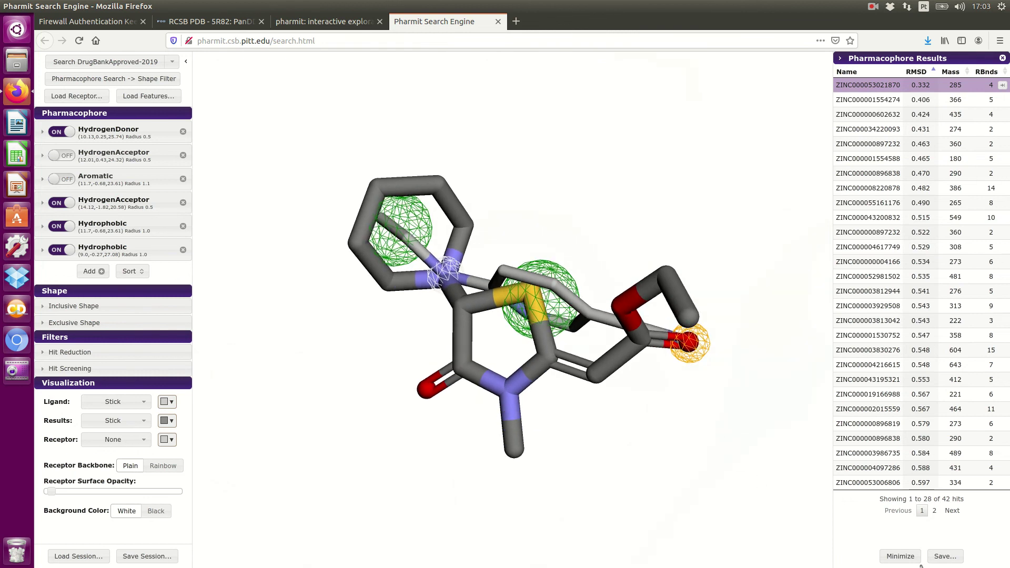
- Export the hits as query_results.sdf with Save File, then minimize Firefox
{"action": "left_click", "coordinate": [944, 556]}
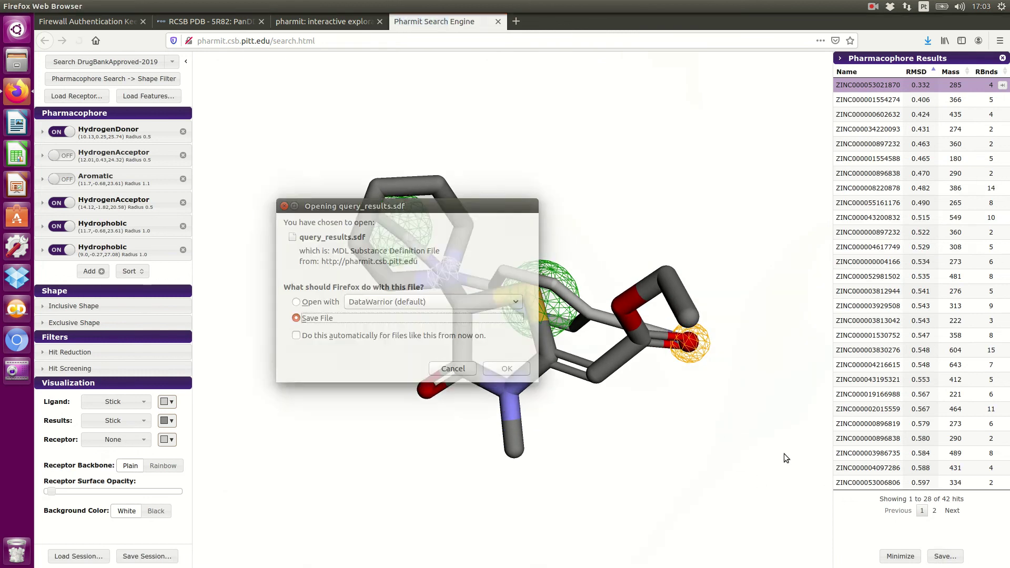
{"action": "left_click", "coordinate": [490, 368]}
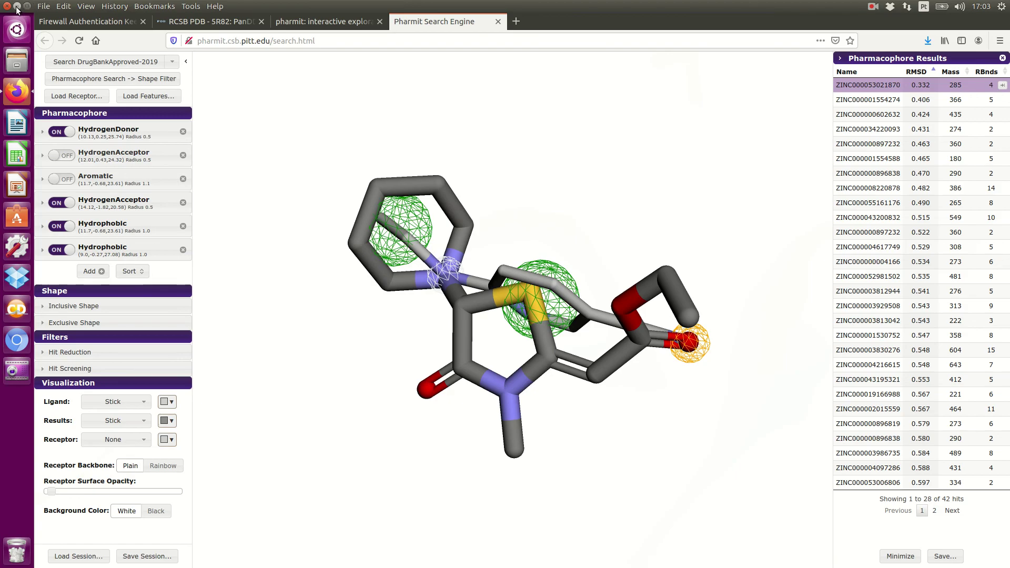
{"action": "left_click", "coordinate": [17, 10]}
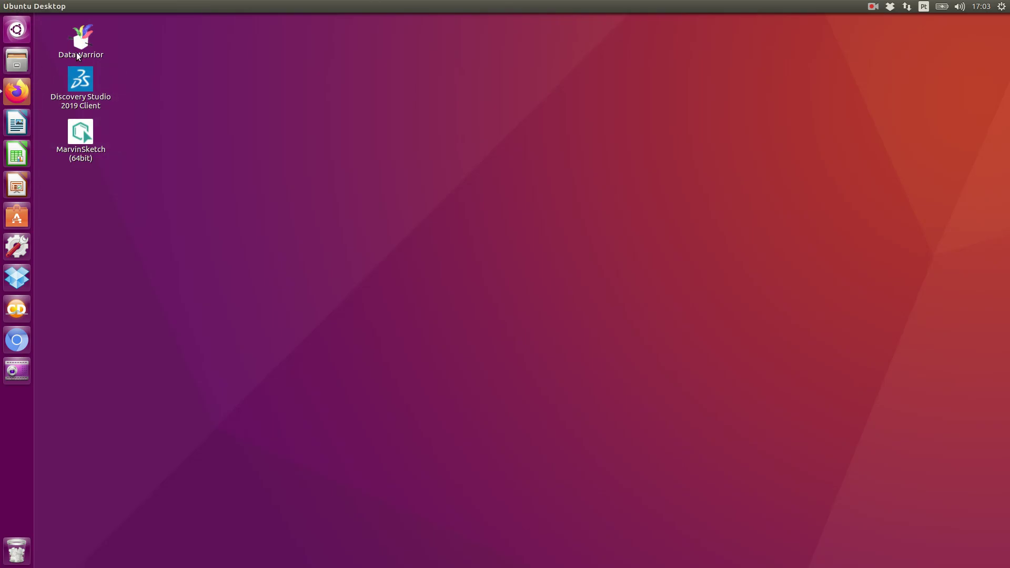
- Launch DataWarrior, dismiss the splash window, and maximize it
{"action": "double_click", "coordinate": [82, 37]}
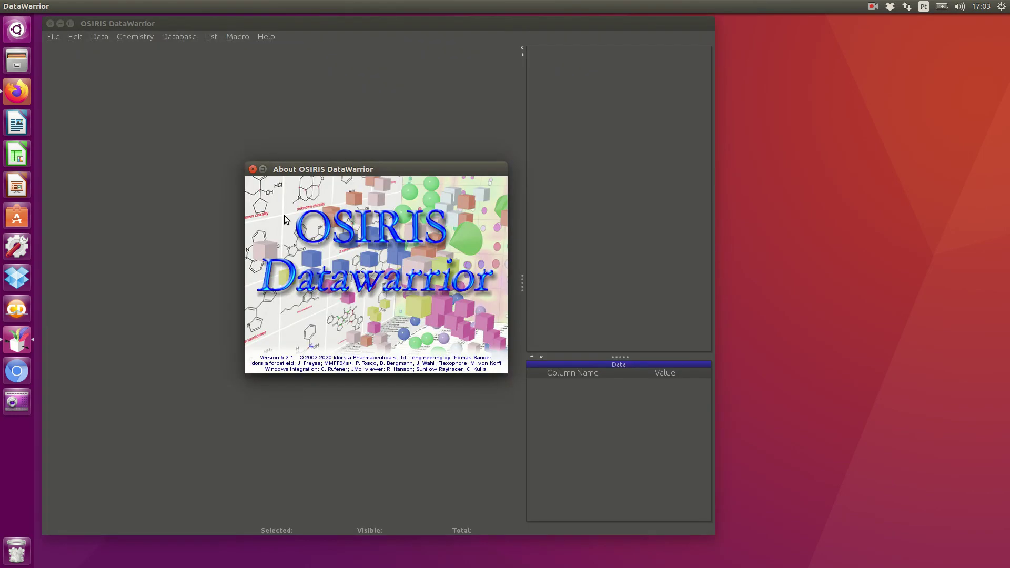
{"action": "left_click", "coordinate": [253, 168]}
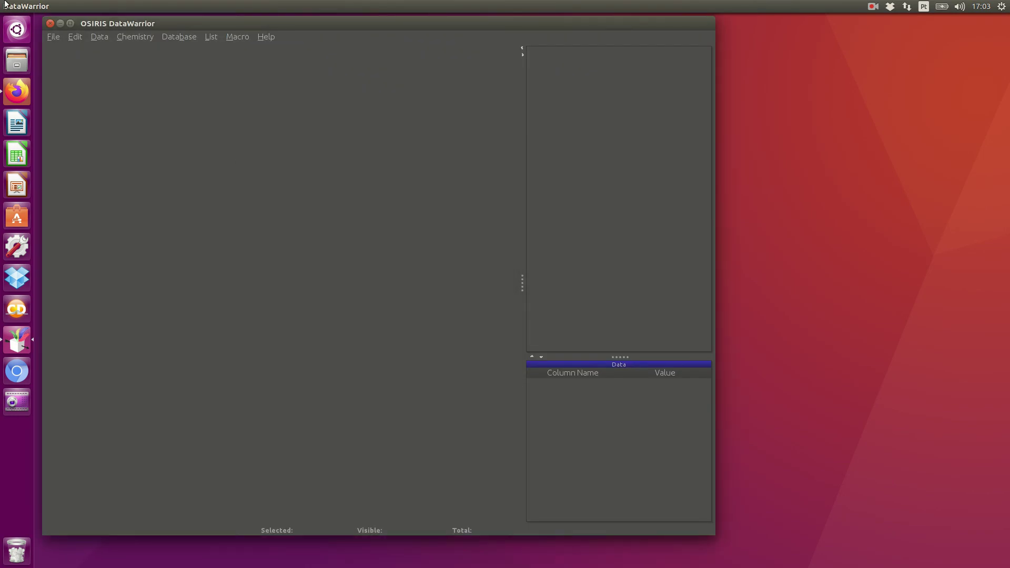
{"action": "left_click", "coordinate": [70, 23]}
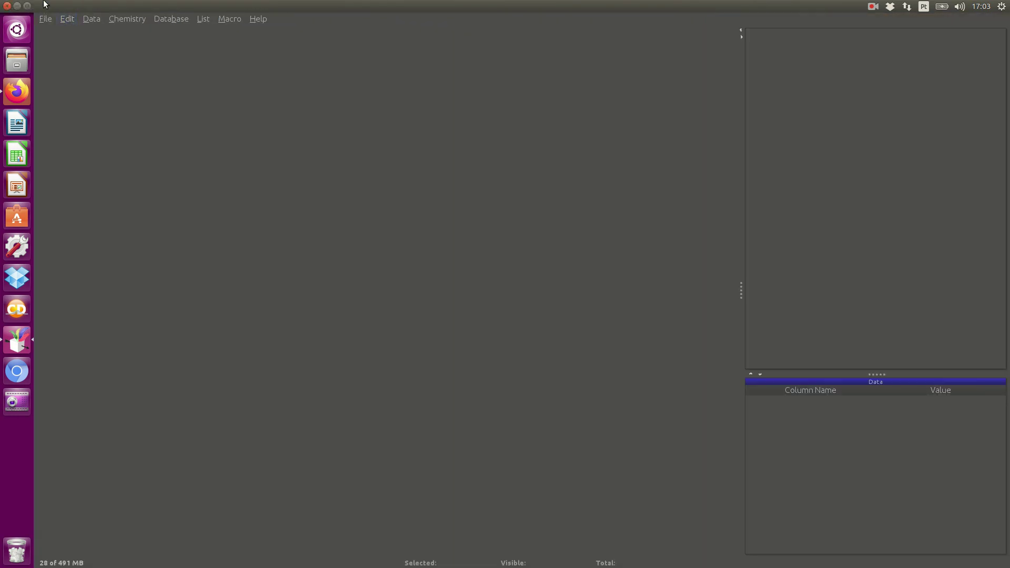
- Open query_results.sdf from the Downloads folder
{"action": "left_click", "coordinate": [46, 19]}
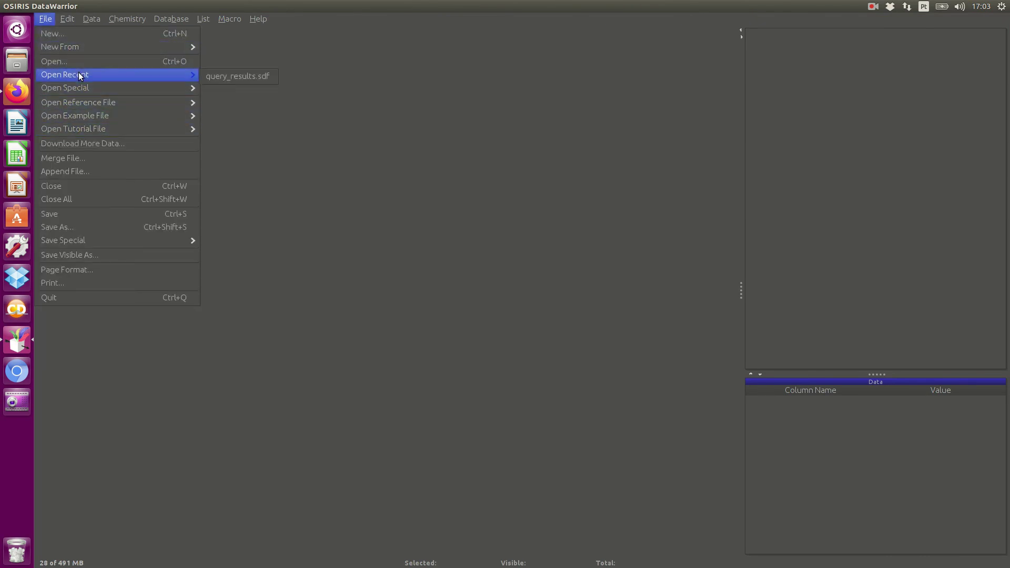
{"action": "left_click", "coordinate": [67, 62]}
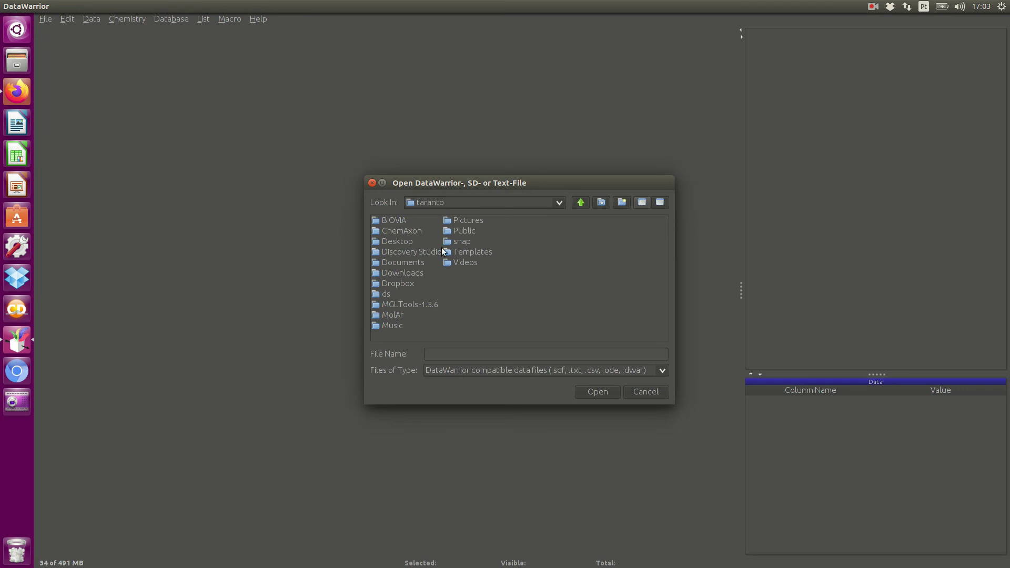
{"action": "double_click", "coordinate": [400, 272]}
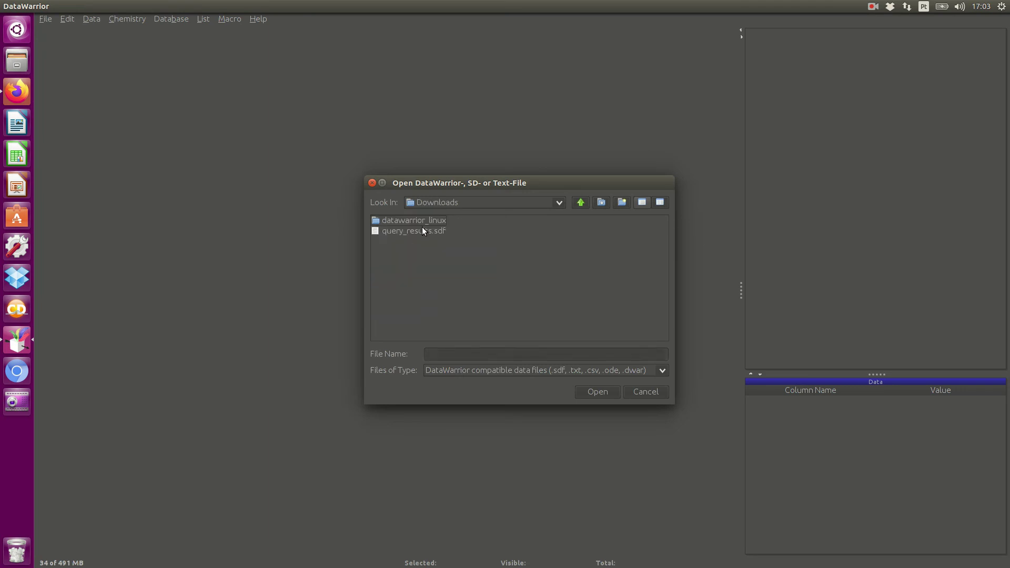
{"action": "left_click", "coordinate": [422, 231]}
{"action": "left_click", "coordinate": [603, 389]}
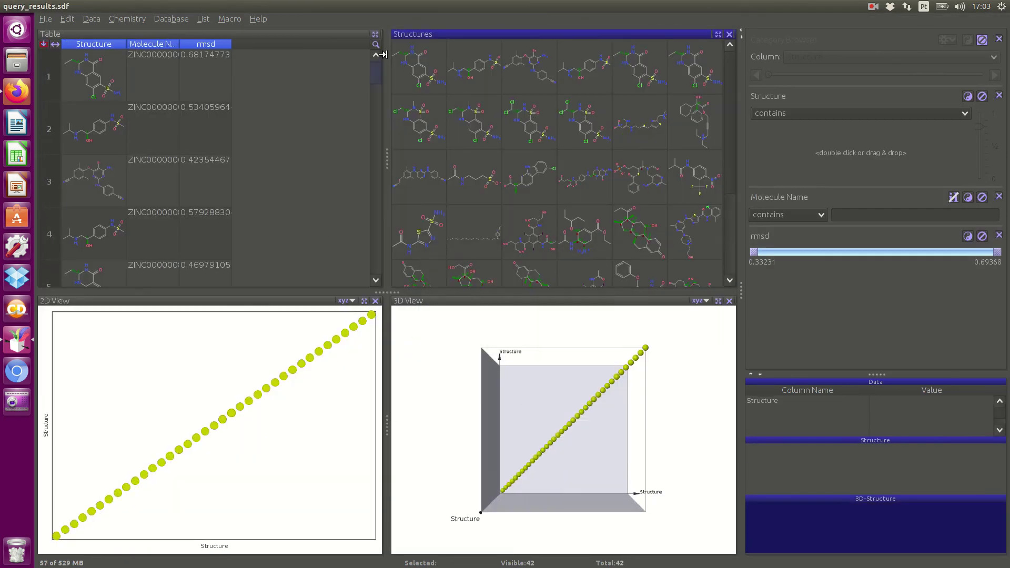
- Lower the rmsd filter's maximum to about 0.482, leaving 8 of 42 hits
{"action": "left_click_drag", "start_coordinate": [379, 79], "coordinate": [379, 174]}
{"action": "left_click_drag", "start_coordinate": [380, 287], "coordinate": [379, 56]}
{"action": "left_click", "coordinate": [418, 67]}
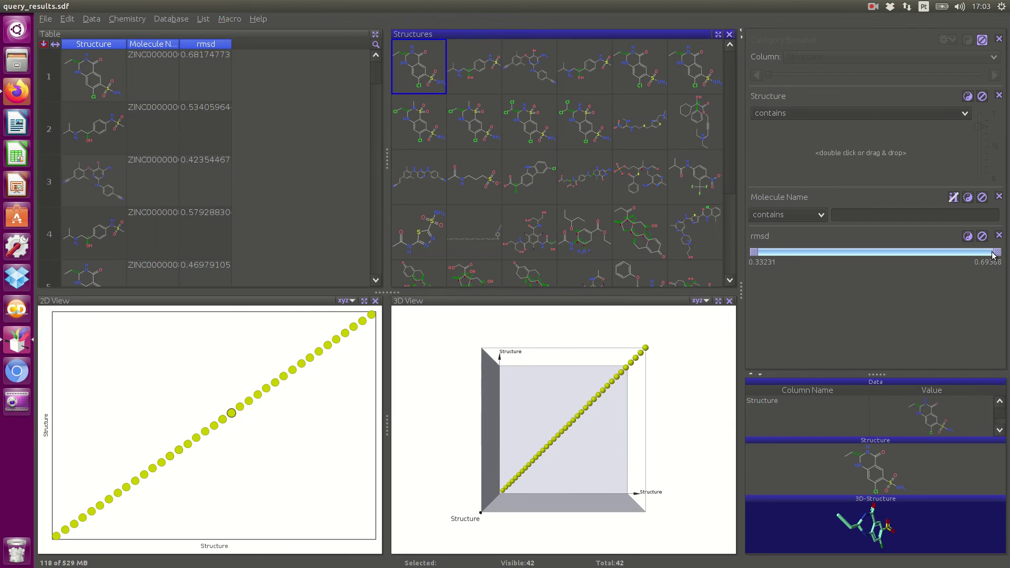
{"action": "left_click_drag", "start_coordinate": [996, 254], "coordinate": [858, 256]}
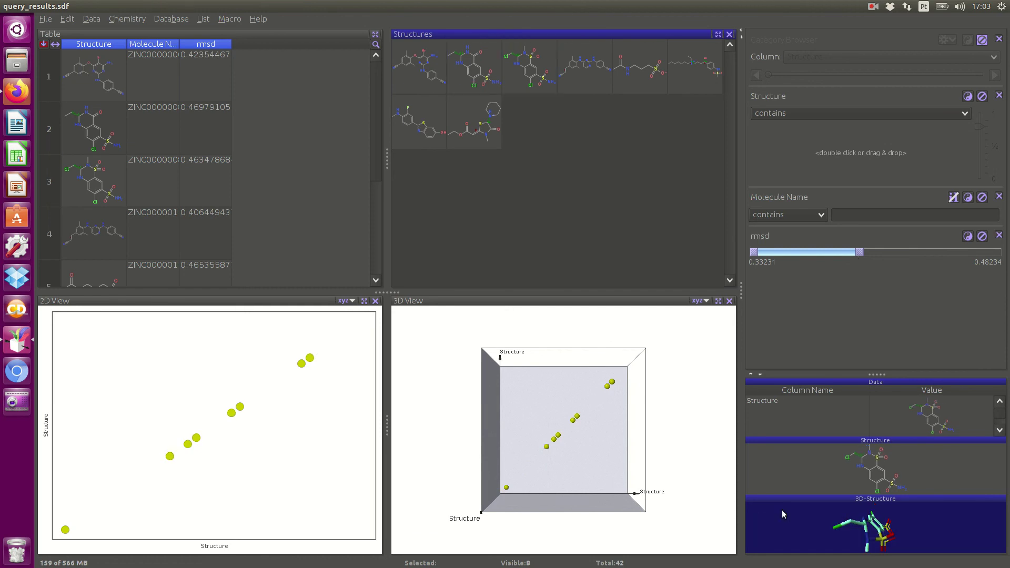
{"action": "mouse_move", "coordinate": [815, 535]}
{"action": "left_mouse_down"}
{"action": "mouse_move", "coordinate": [800, 515]}
{"action": "mouse_move", "coordinate": [800, 530]}
{"action": "mouse_move", "coordinate": [810, 528]}
{"action": "left_mouse_up"}
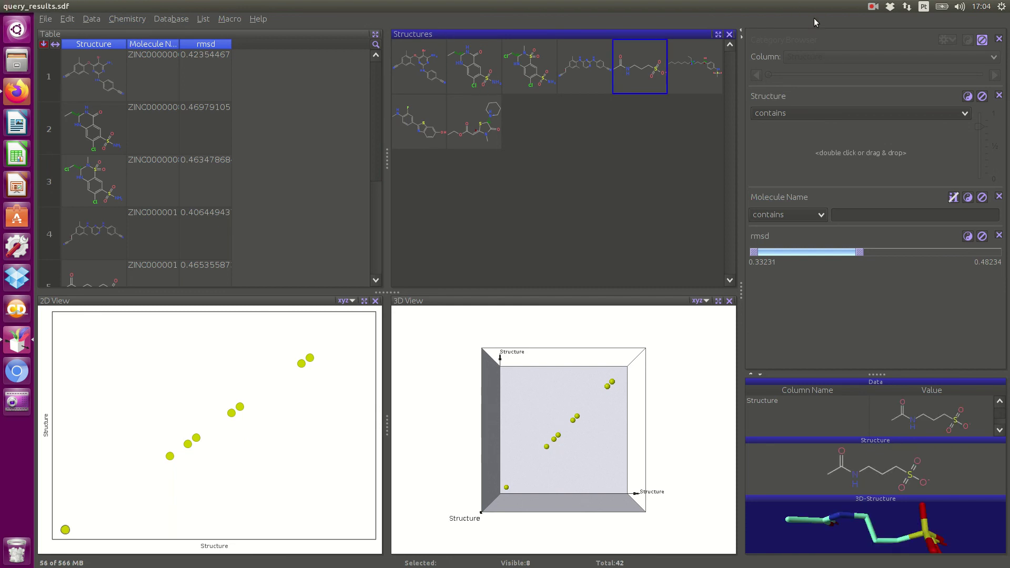
{"action": "left_click", "coordinate": [871, 6]}
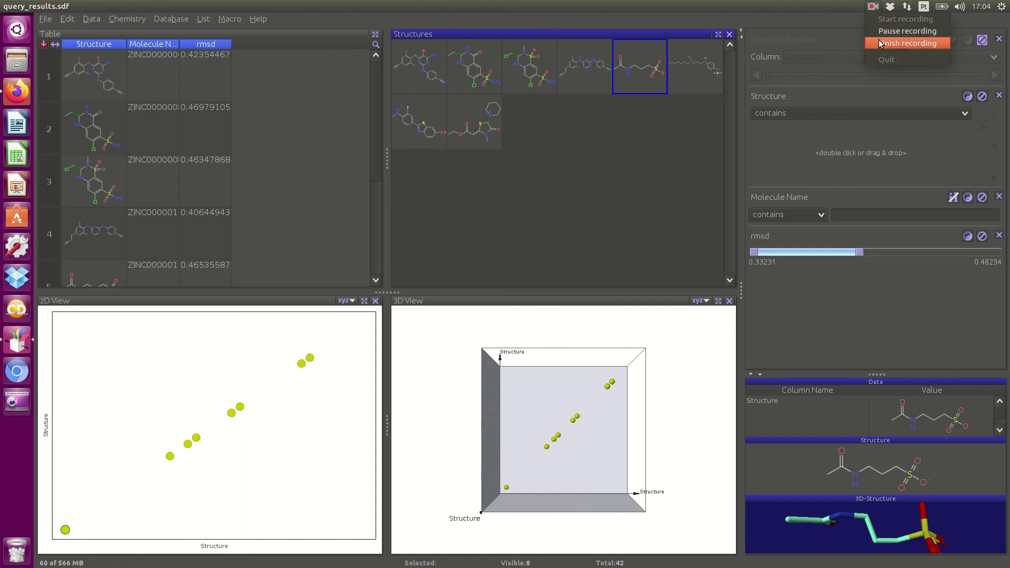